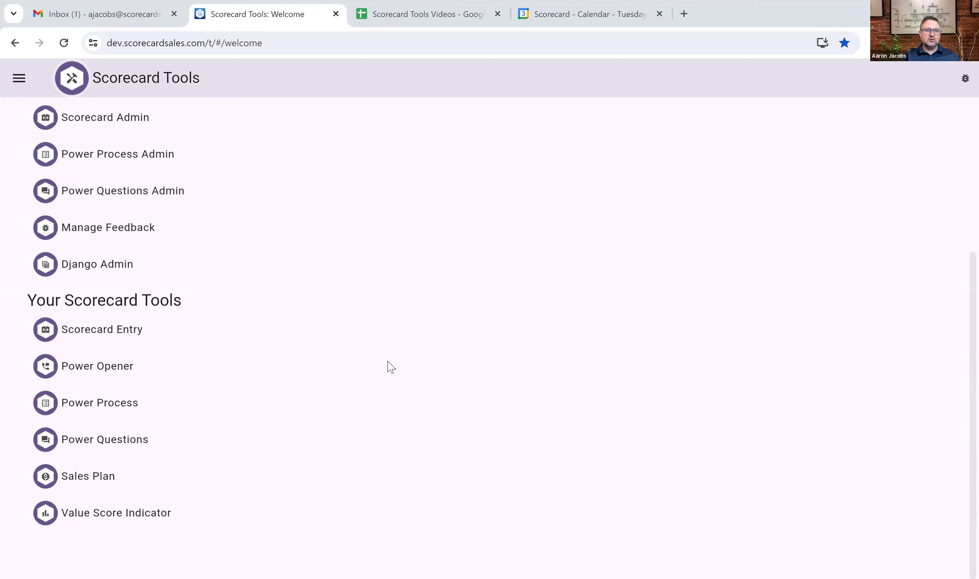
Create a new sales plan from the Sales Plan page.
click(83, 478)
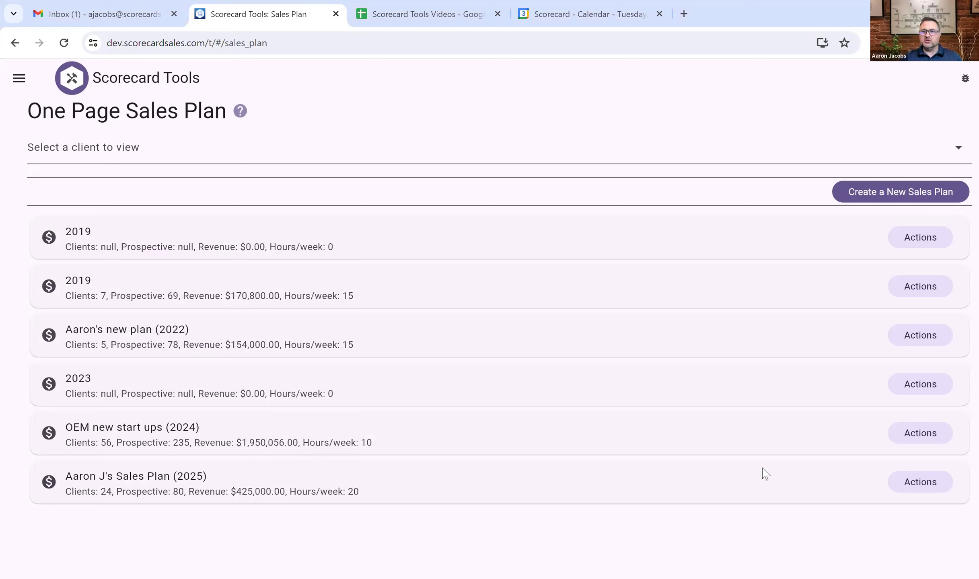
click(899, 189)
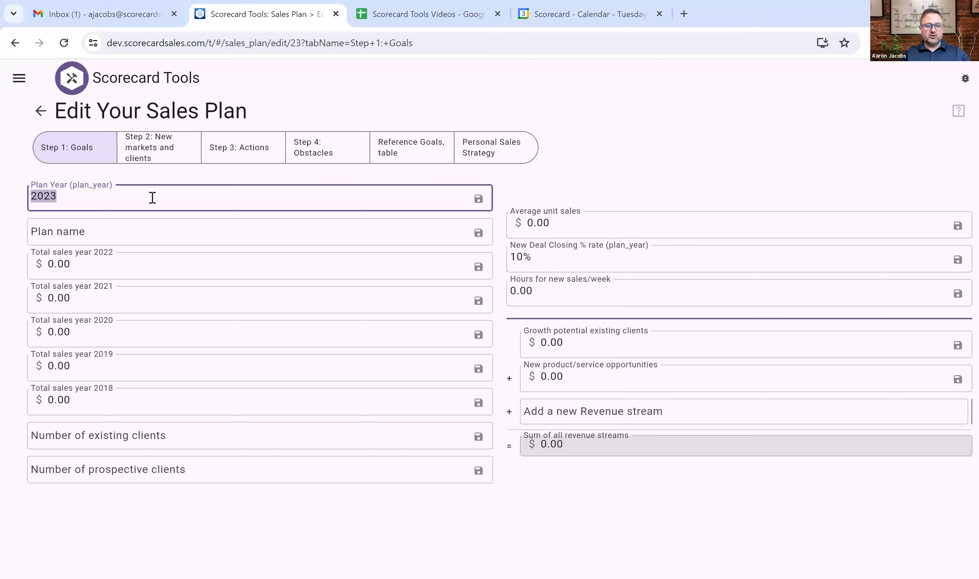
Set Plan Year to 2025 and enter the plan owner's full name as the plan name.
text(2025)
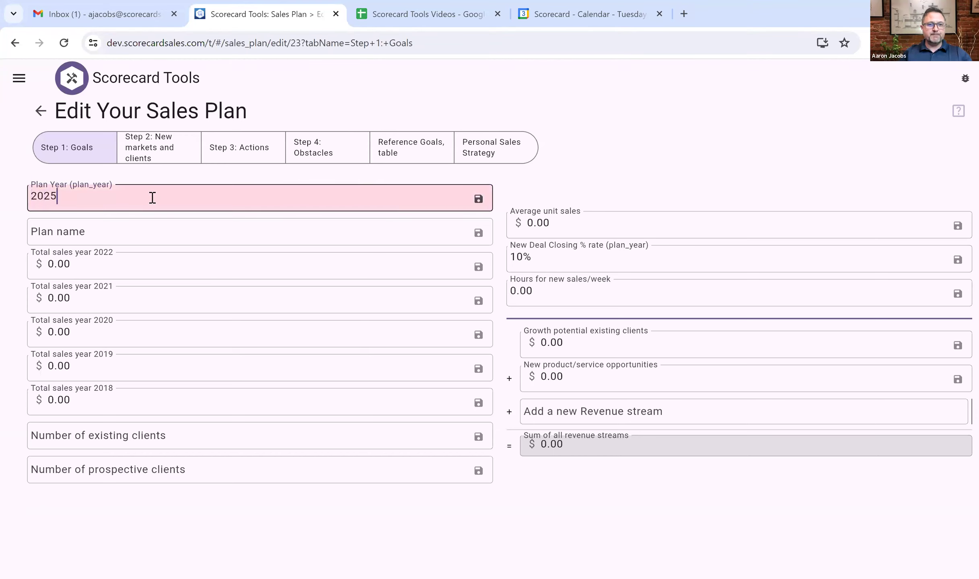
click(105, 232)
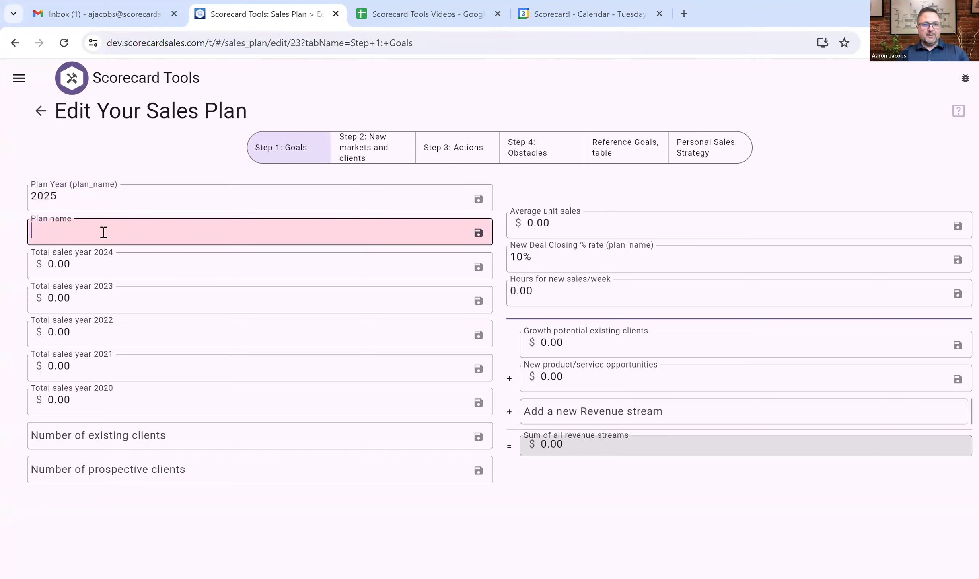
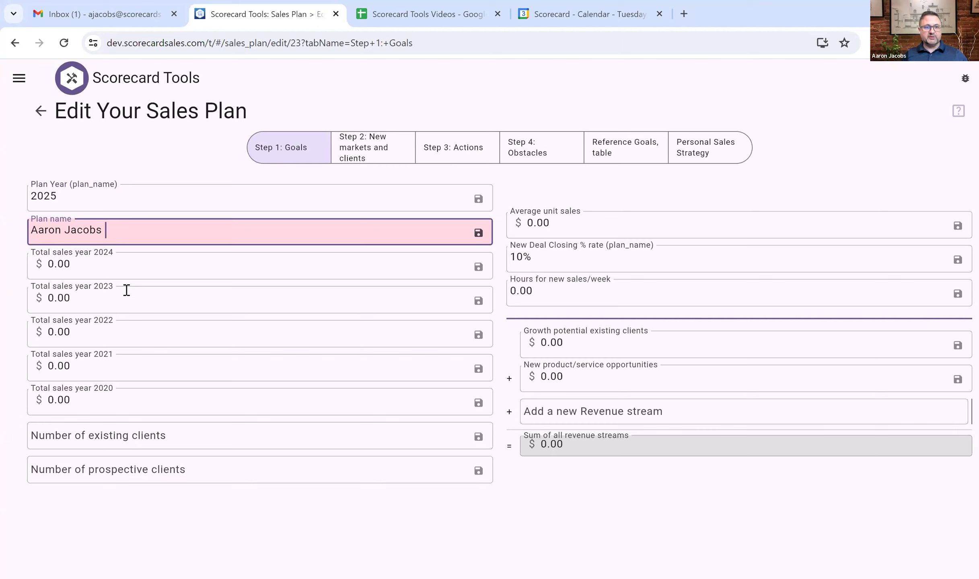
Enter prior-year sales totals: 400,000 (2024), 300,000 (2023), 350,000 (2022), 325,000 (2021).
click(89, 262)
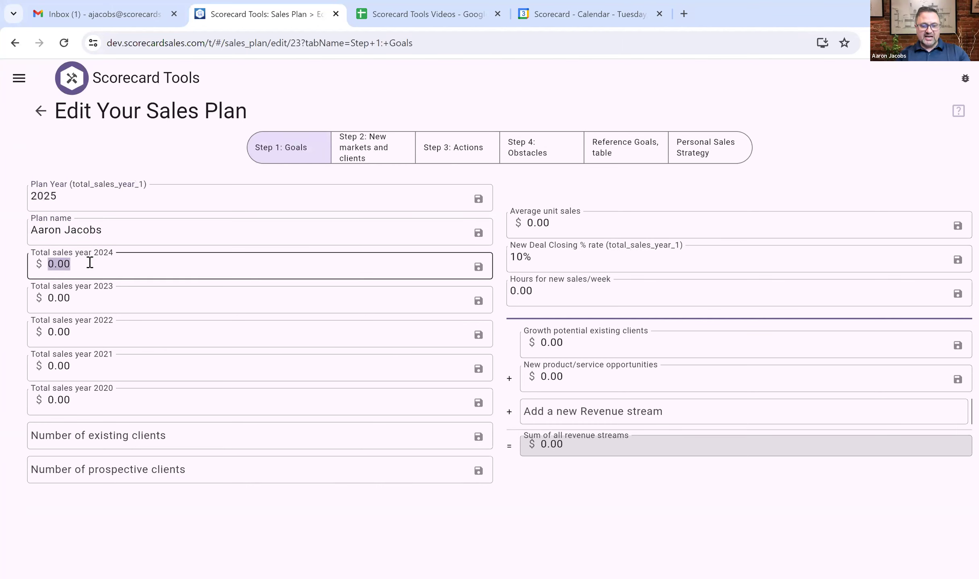
text(400000)
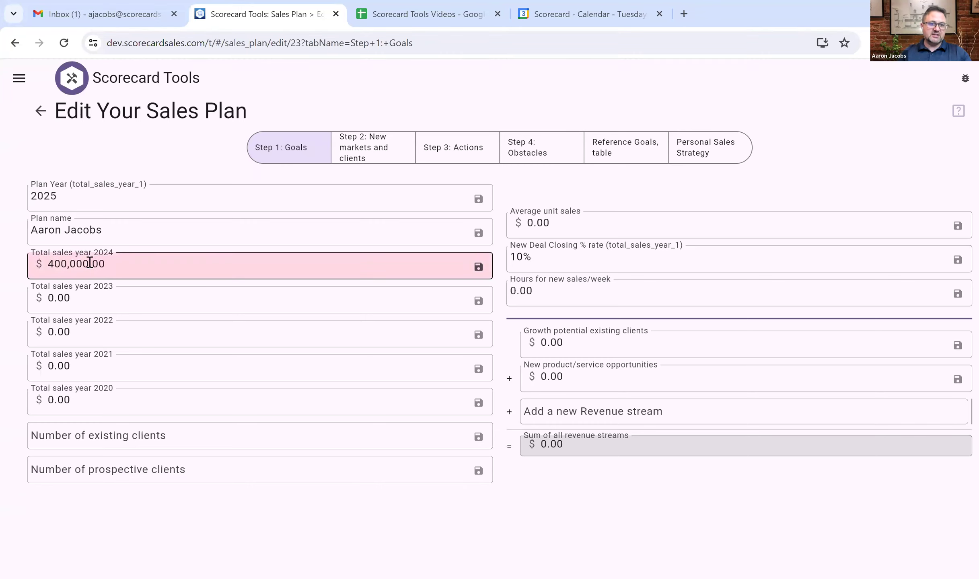
click(81, 301)
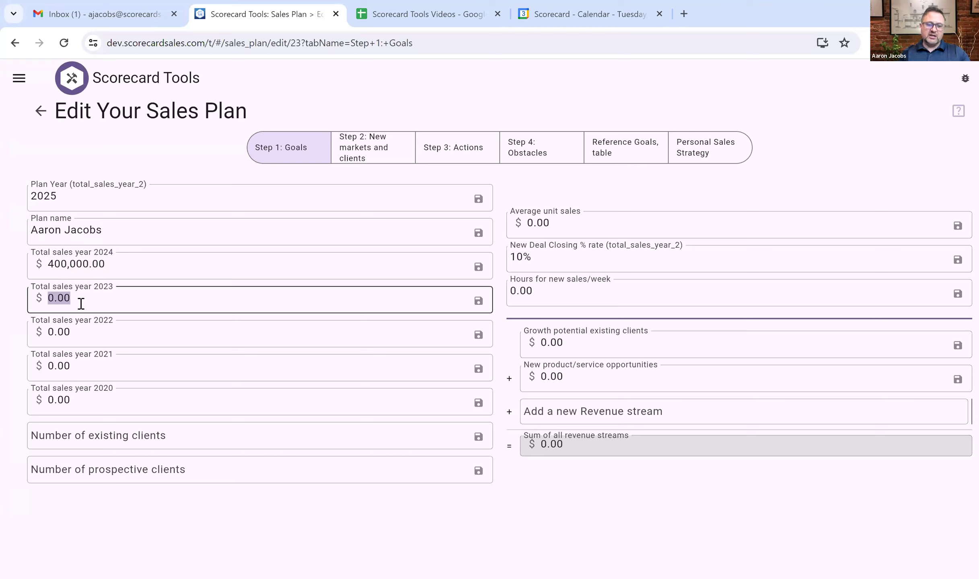
text(300000)
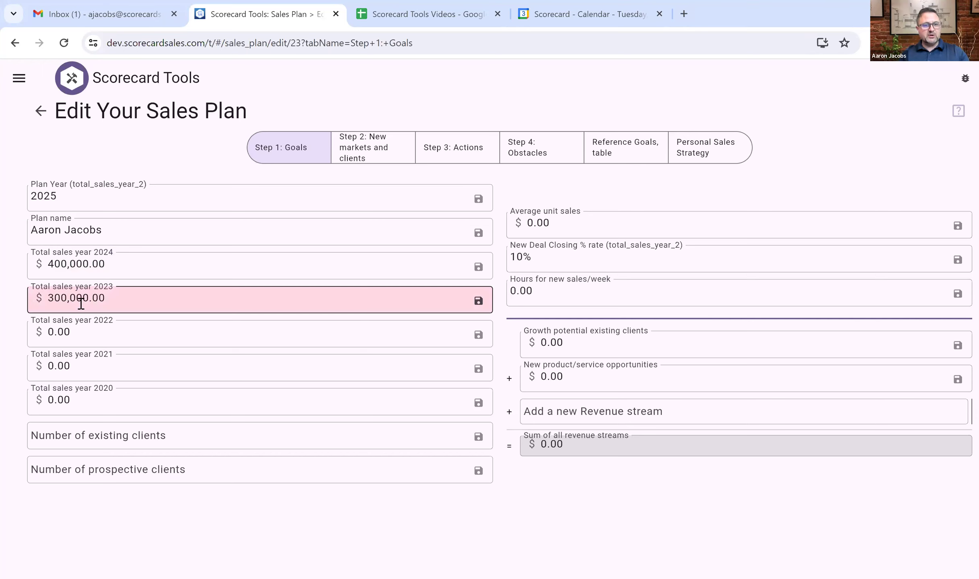
click(78, 332)
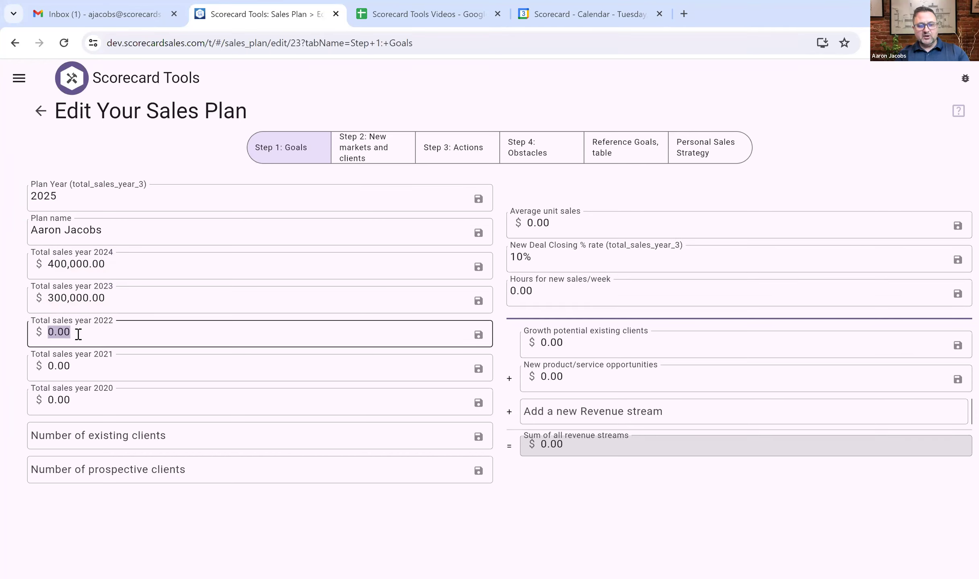
text(2500)
key(BackSpace)
key(BackSpace)
key(BackSpace)
key(BackSpace)
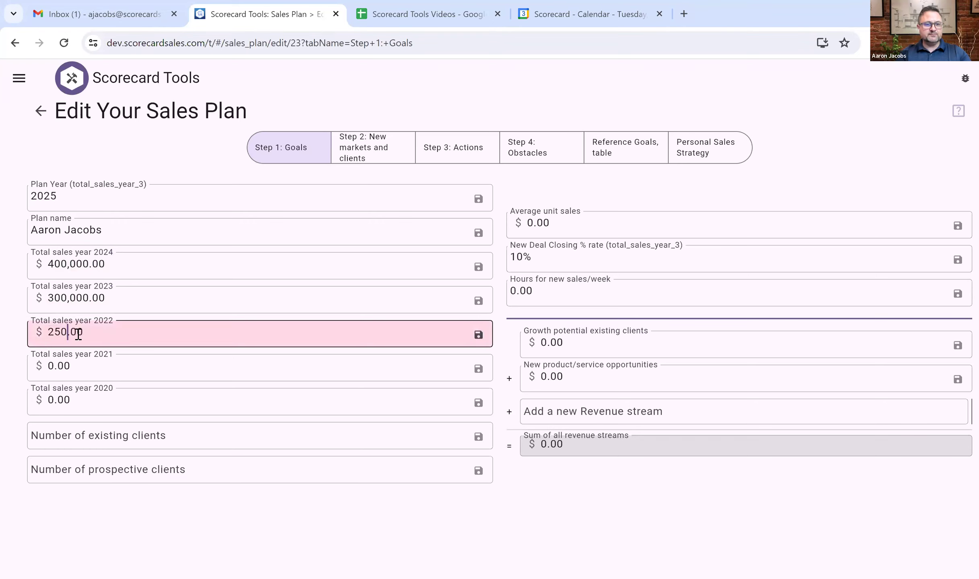
text(350000)
click(69, 359)
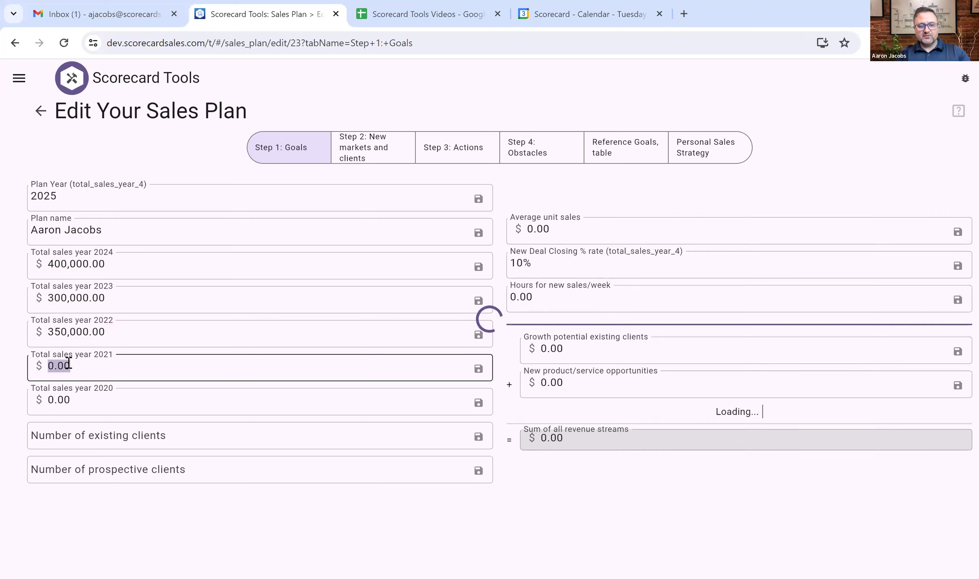
text(3,250,000)
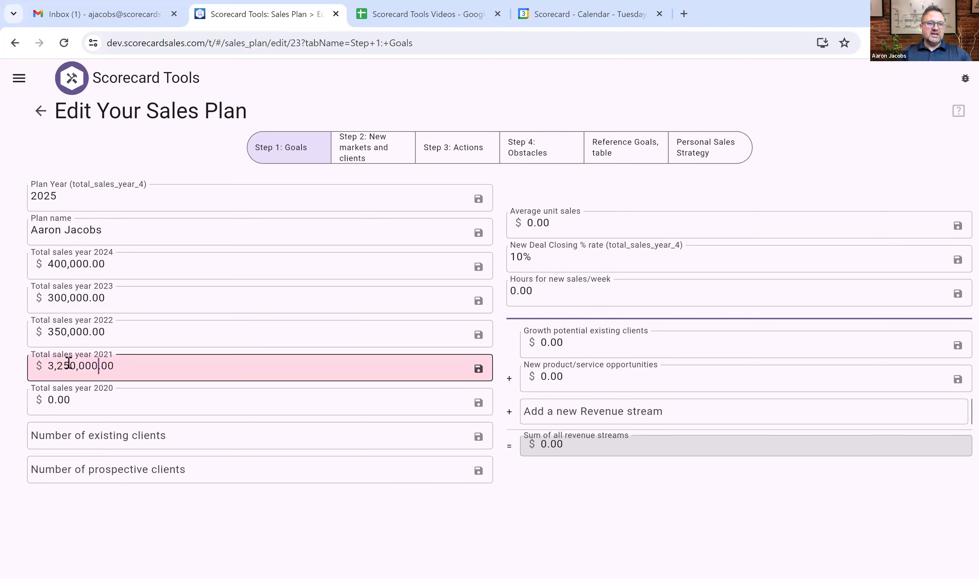
key(BackSpace)
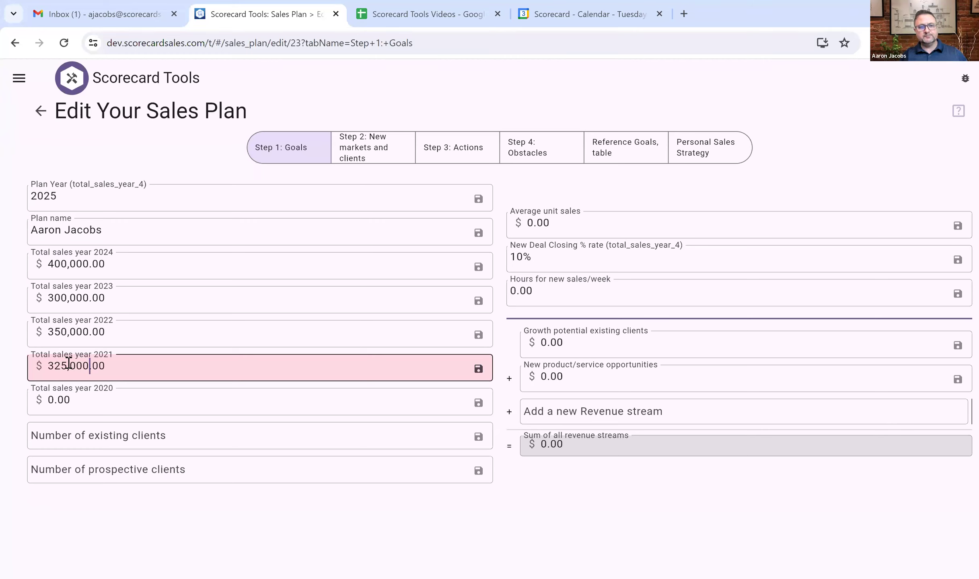
Record 25 existing clients and 80 prospective clients.
click(118, 438)
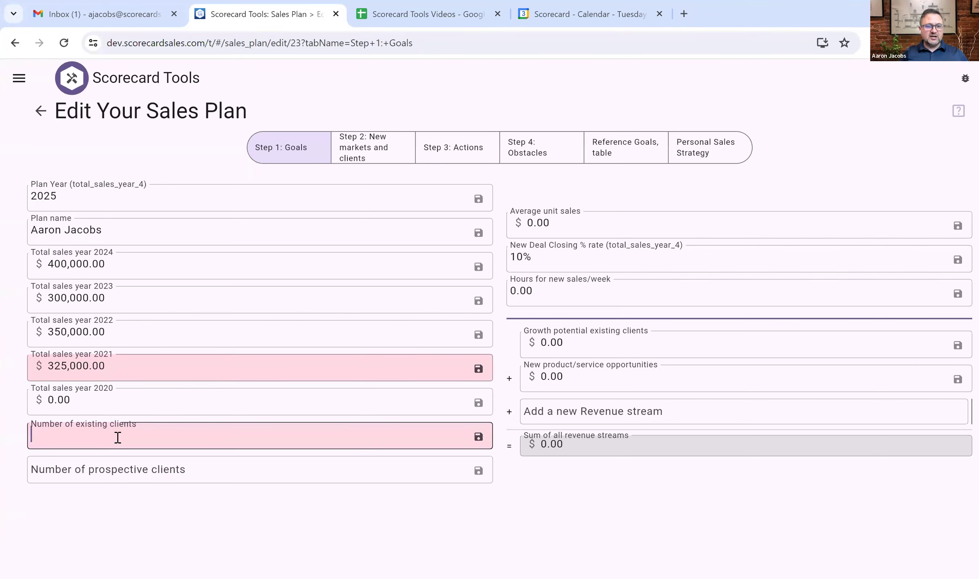
key(shift+Tab)
click(92, 436)
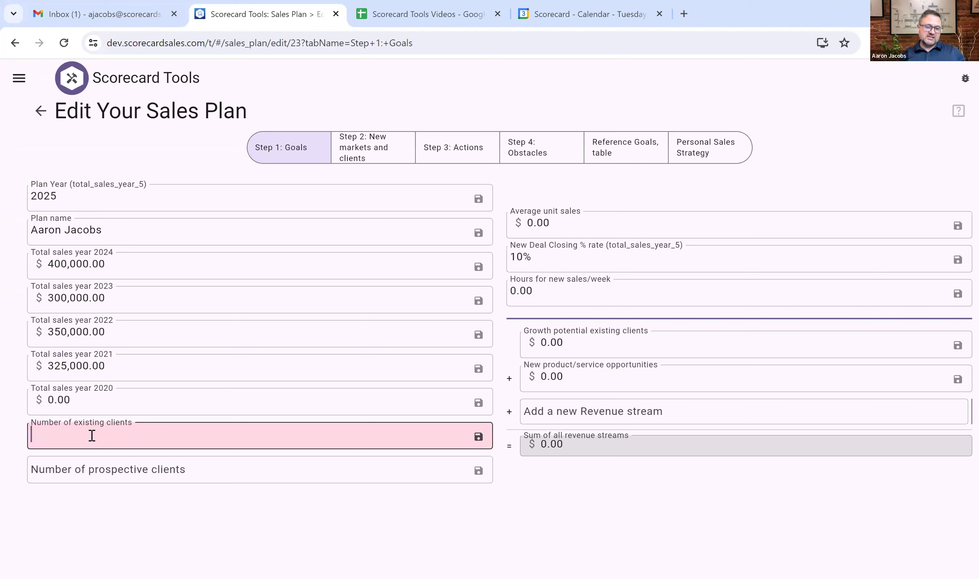
text(25)
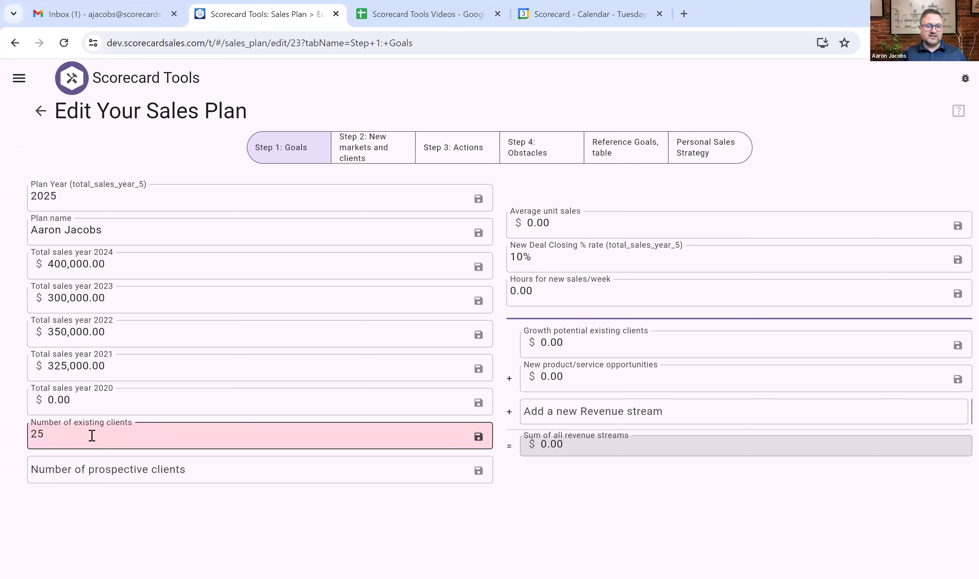
click(97, 472)
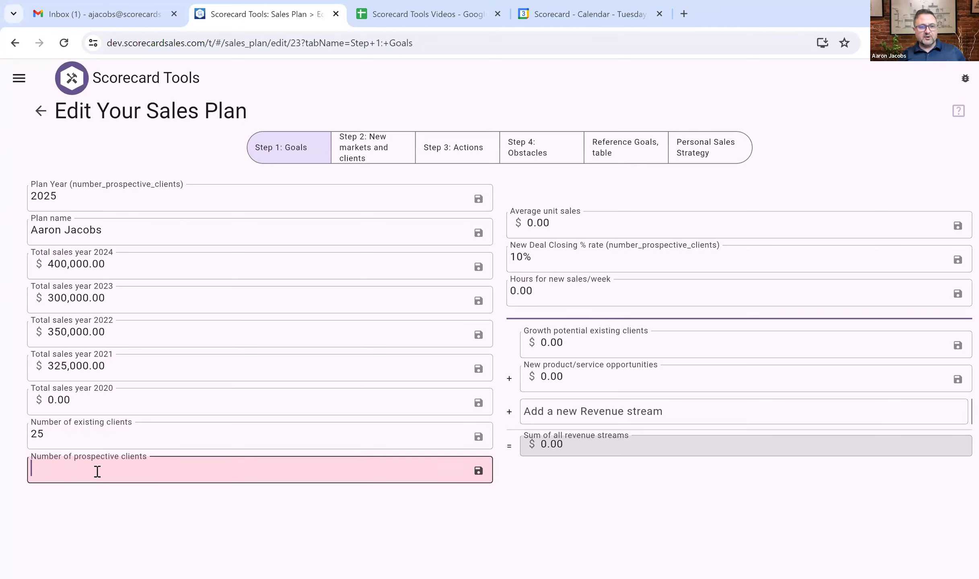
text(80)
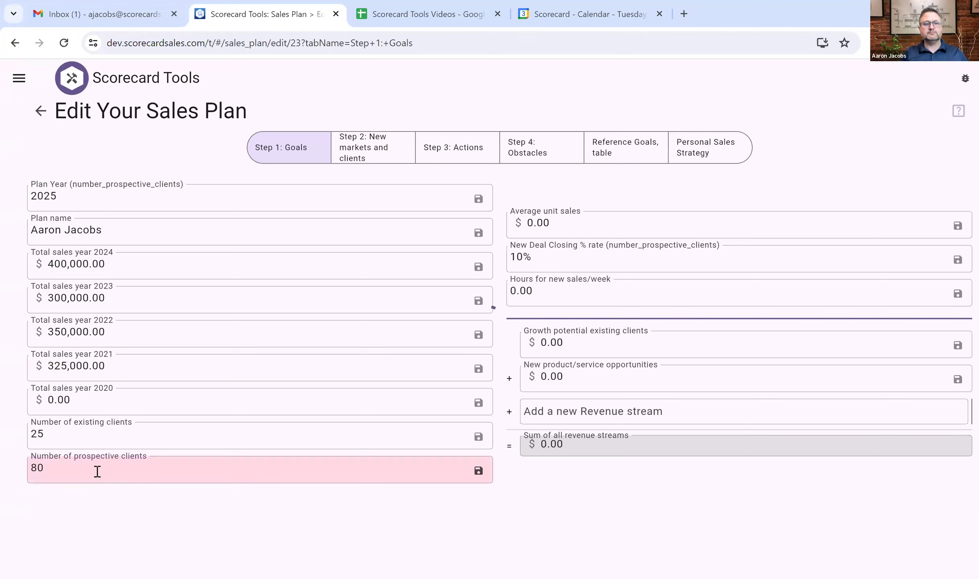
key(Tab)
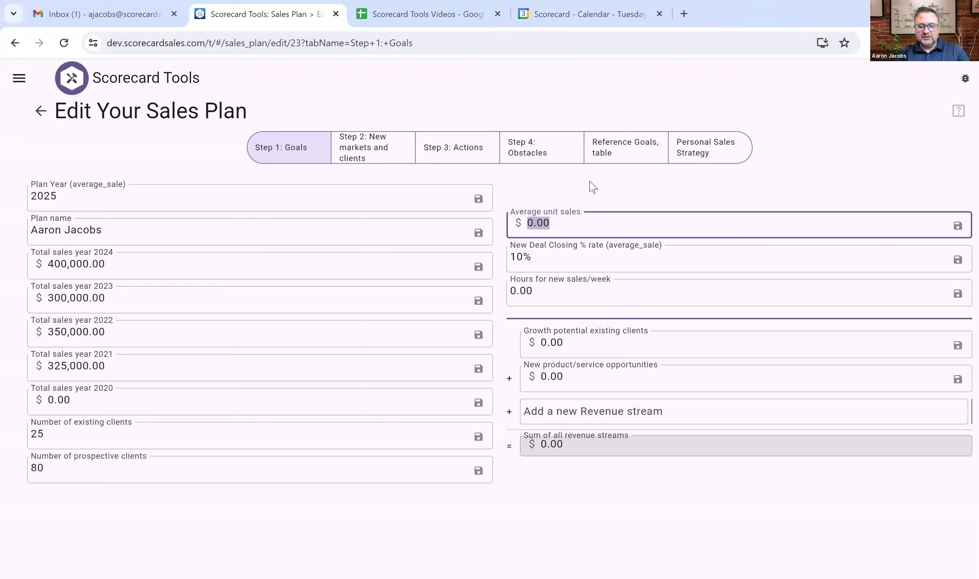
Set average unit sales to 10,000, deal closing rate to 10%, and new-sales hours to 20 per week.
text(10000)
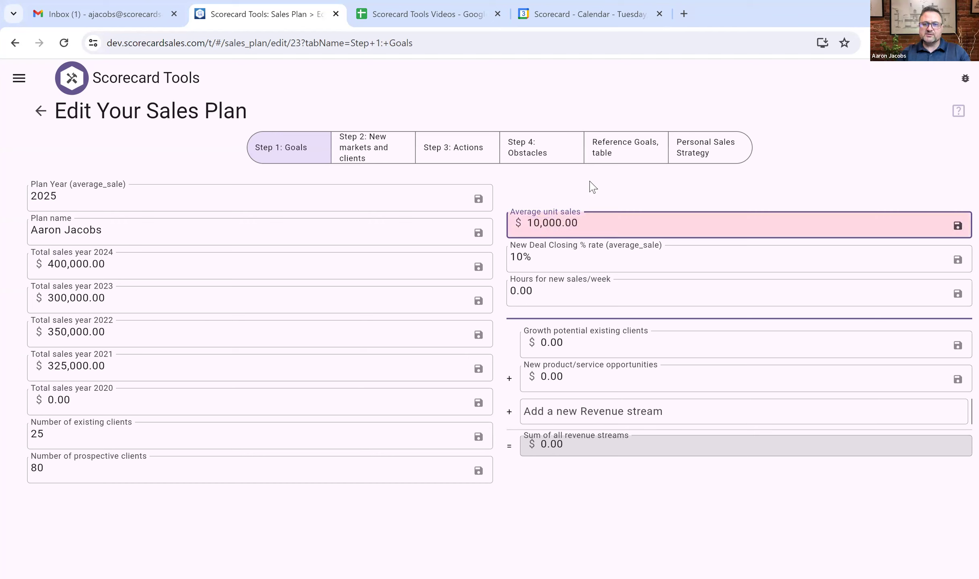
key(Return)
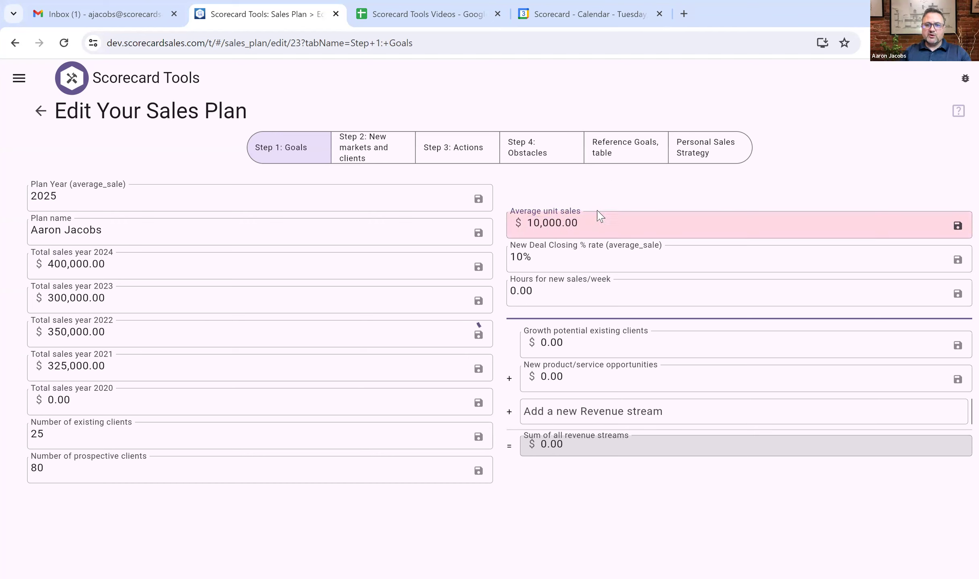
click(547, 267)
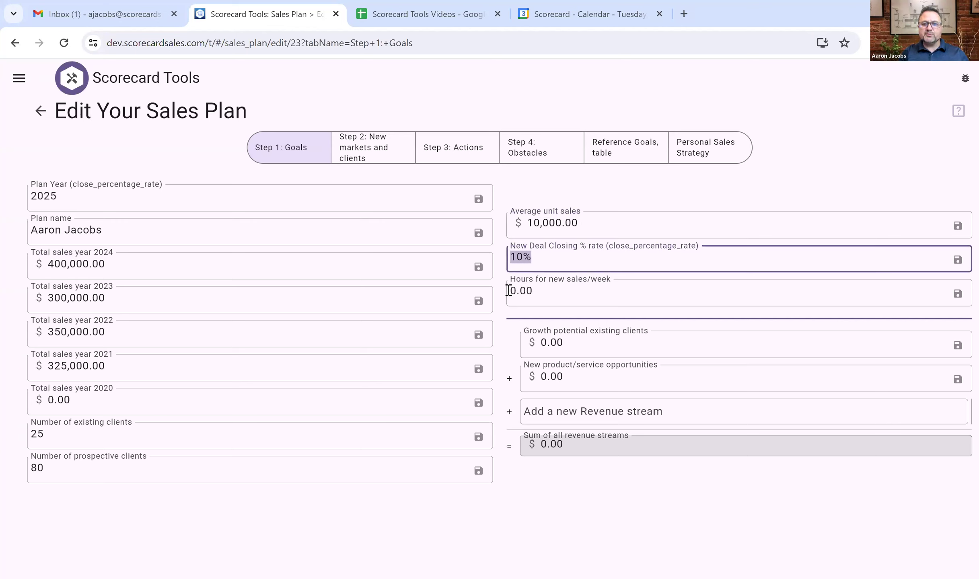
click(522, 293)
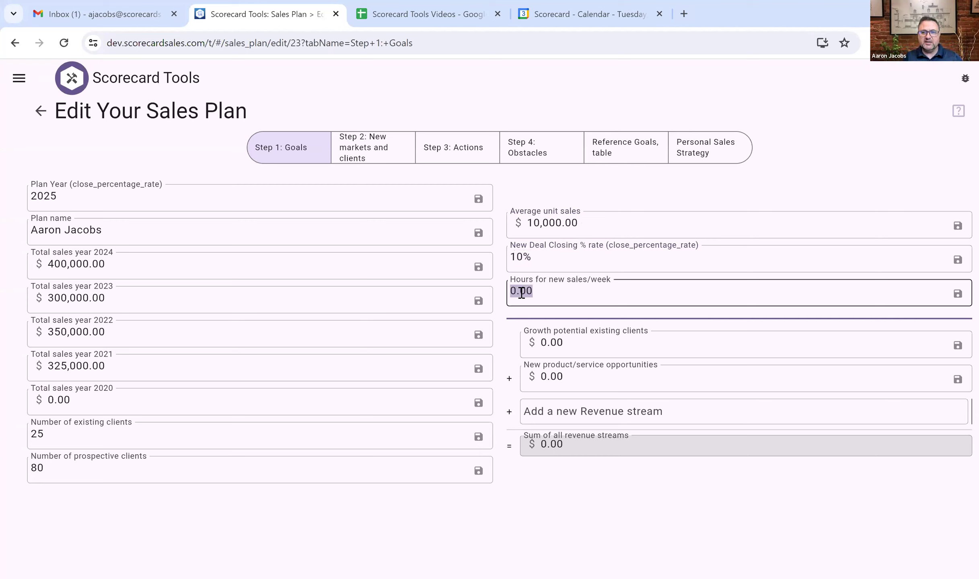
click(519, 293)
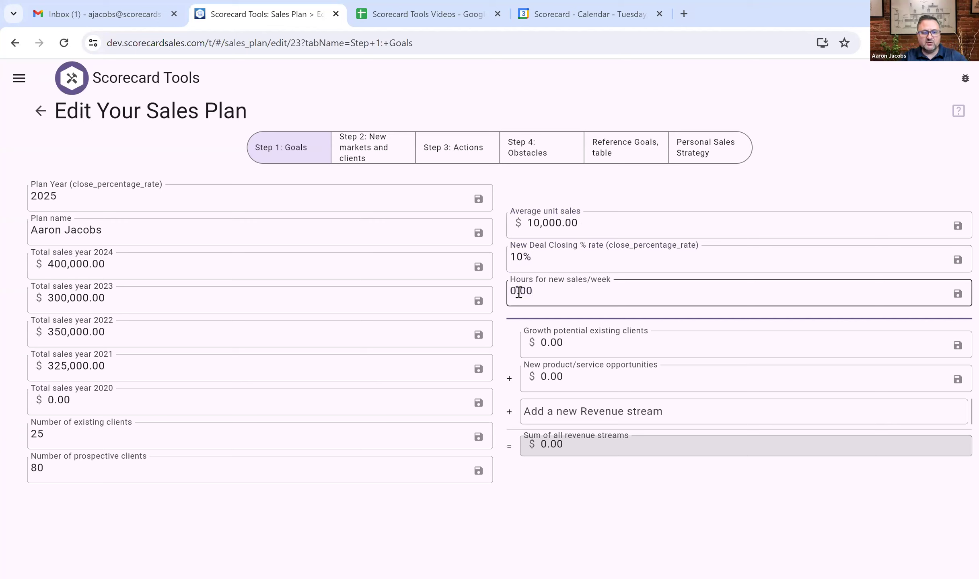
text(2)
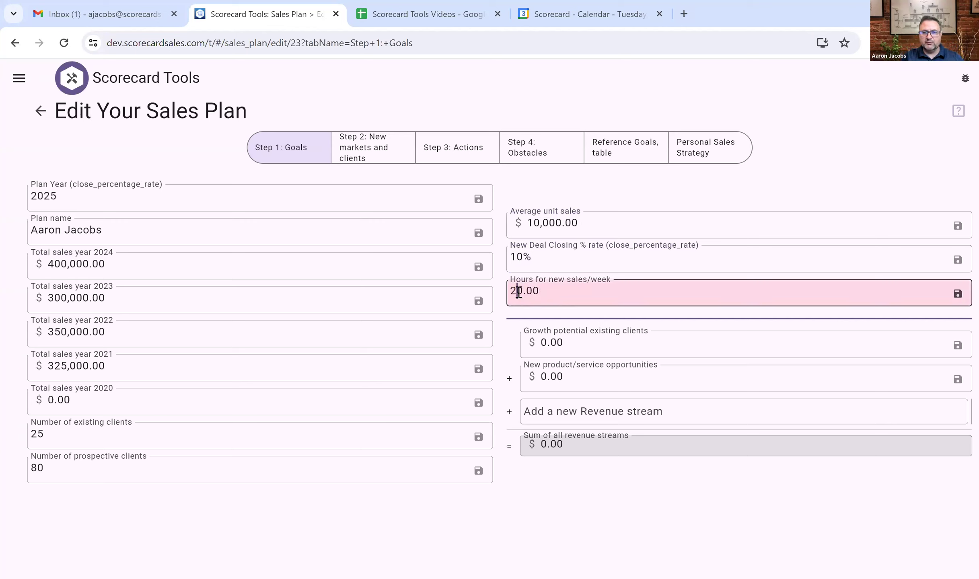
key(Tab)
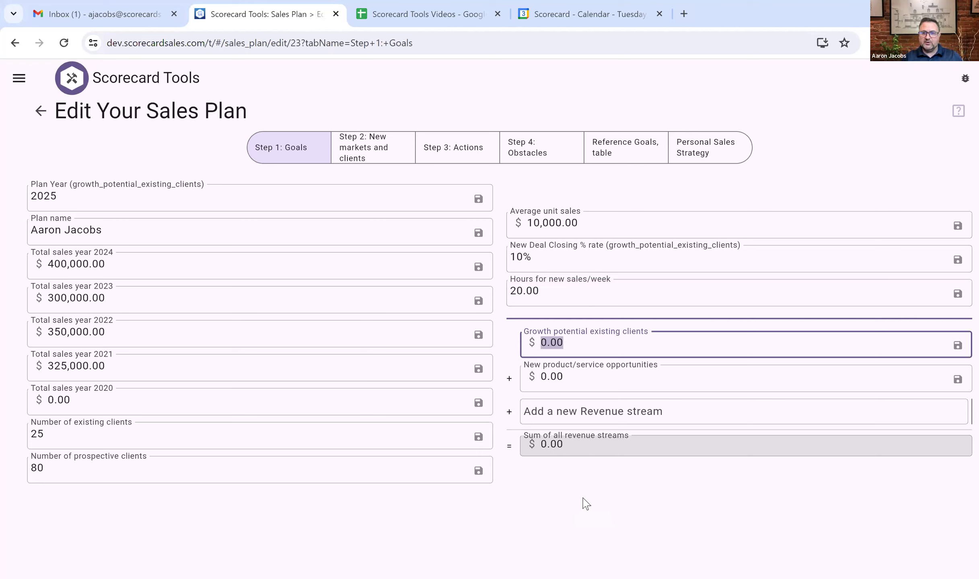
Enter 25,000 for existing-client growth and 30,000 for new product/service opportunities.
text(25000)
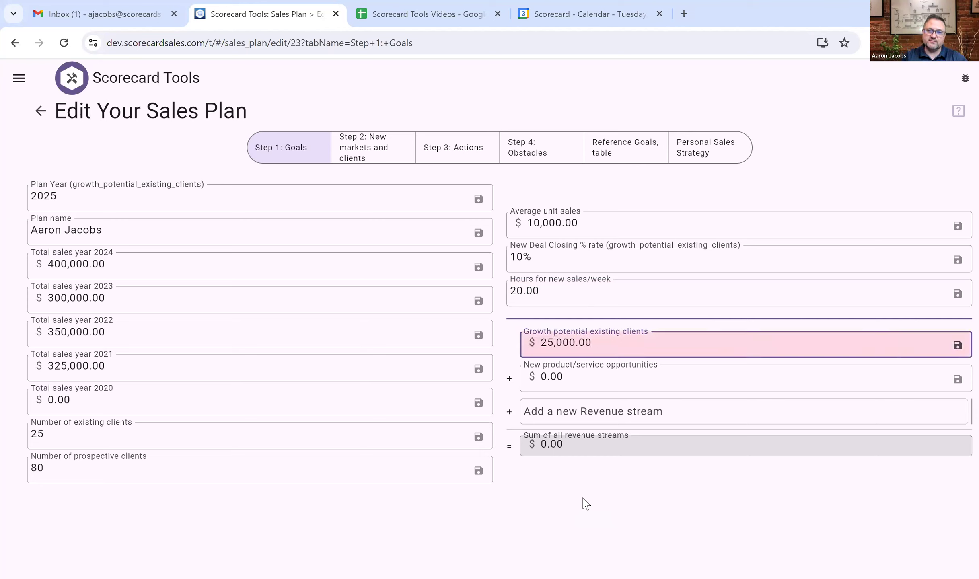
click(572, 378)
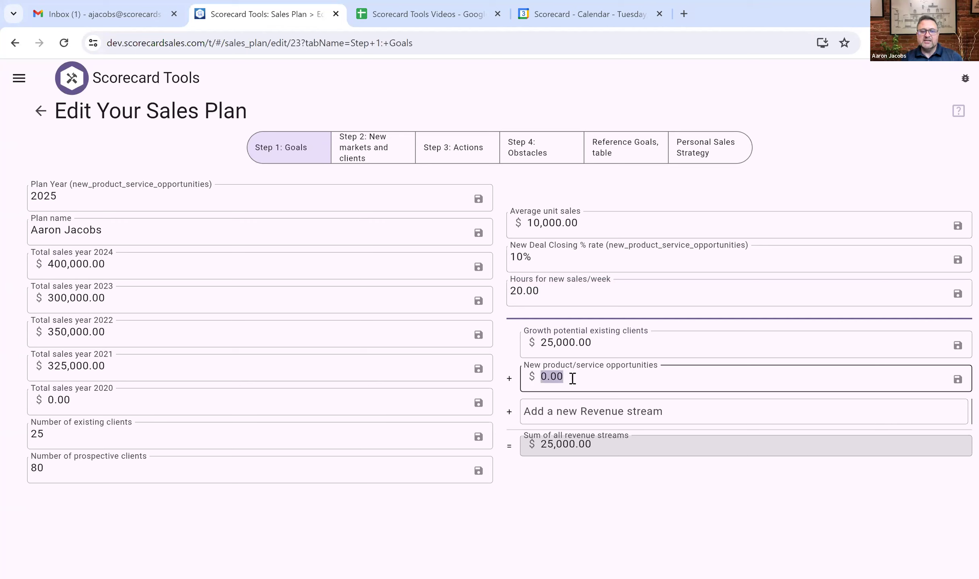
text(30000)
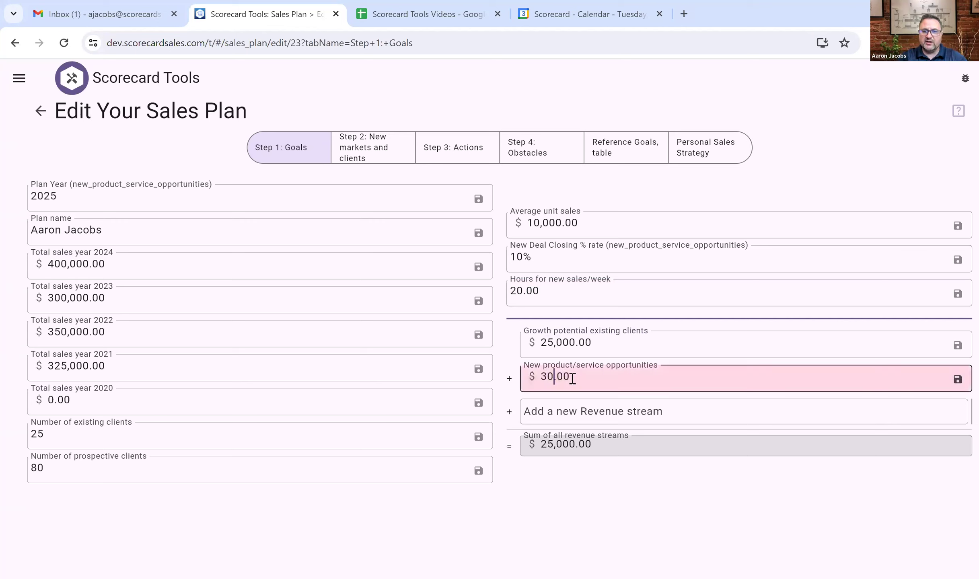
key(Return)
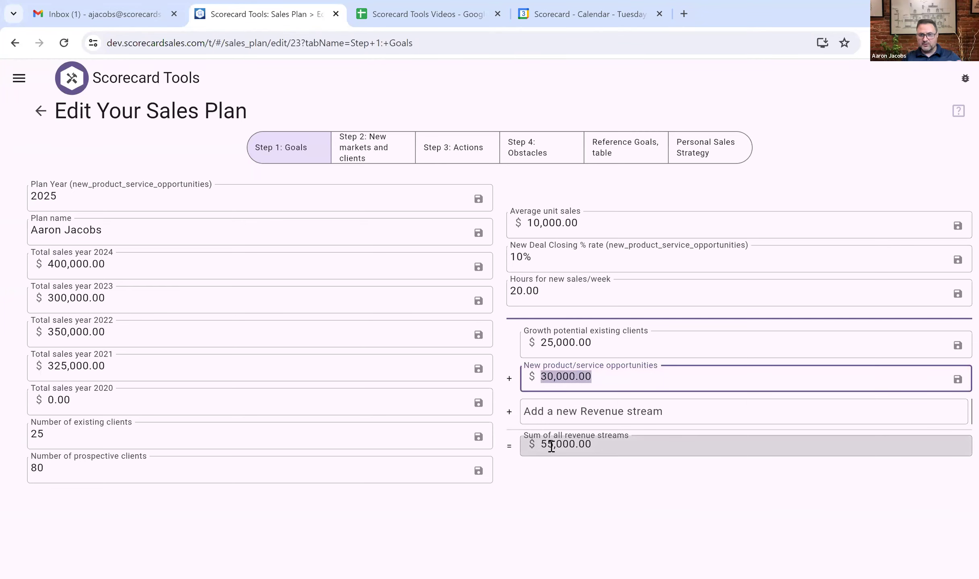
click(570, 408)
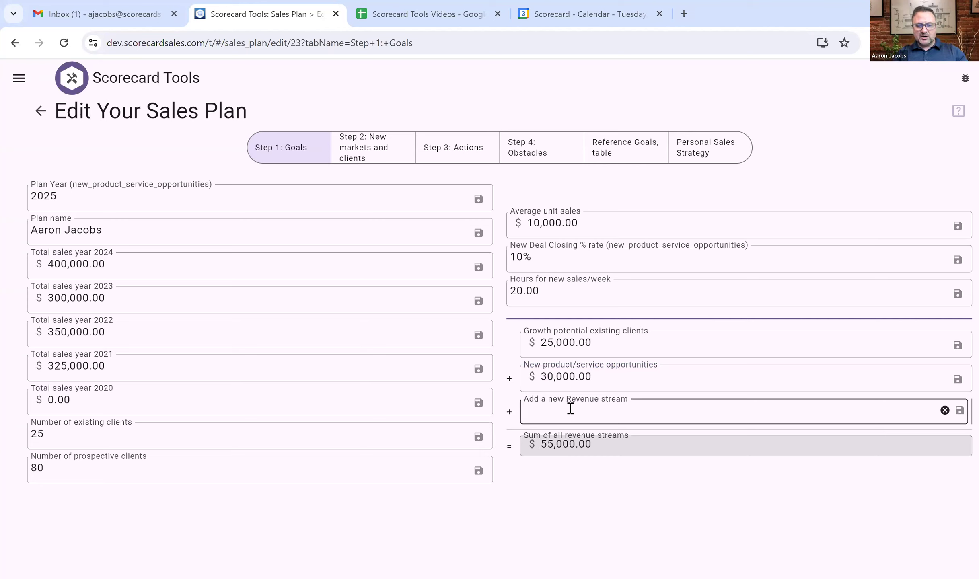
Add a Sales Coaching revenue stream worth 100,000.
text(Sales Coaching)
key(Return)
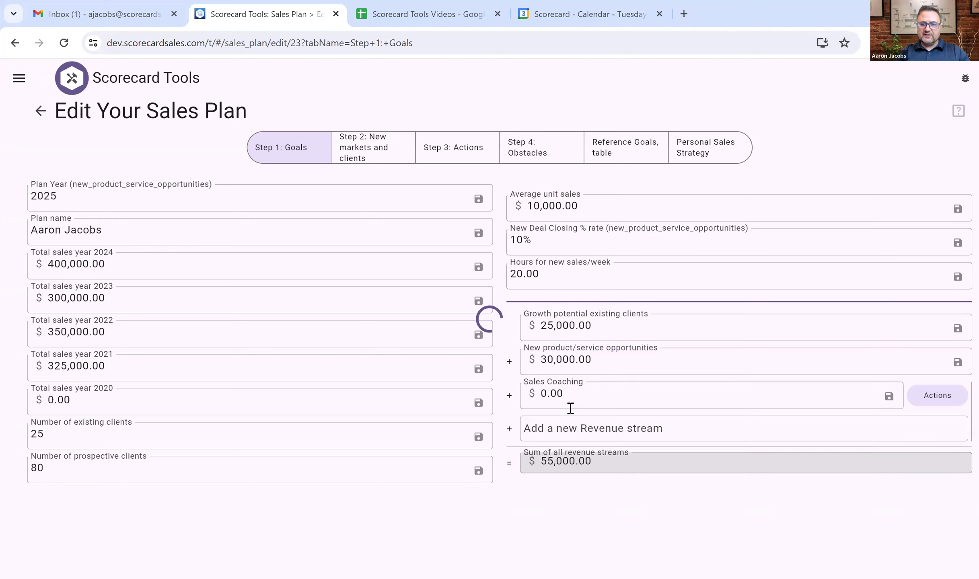
click(561, 394)
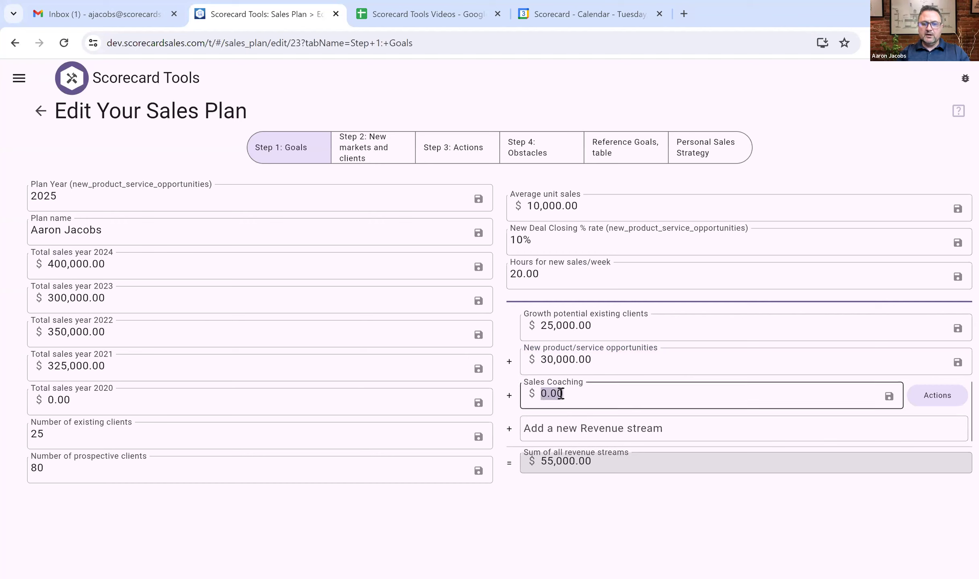
text(100000)
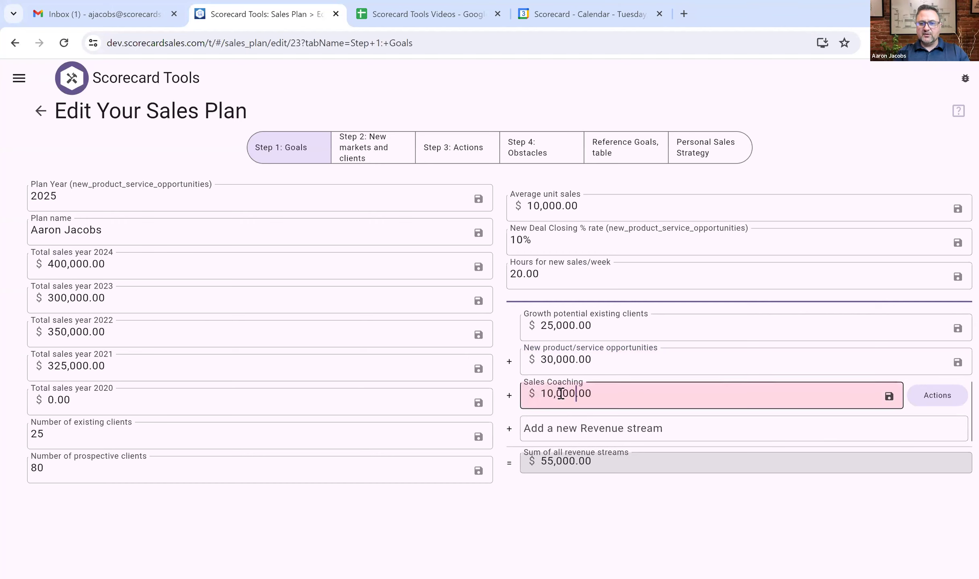
click(661, 445)
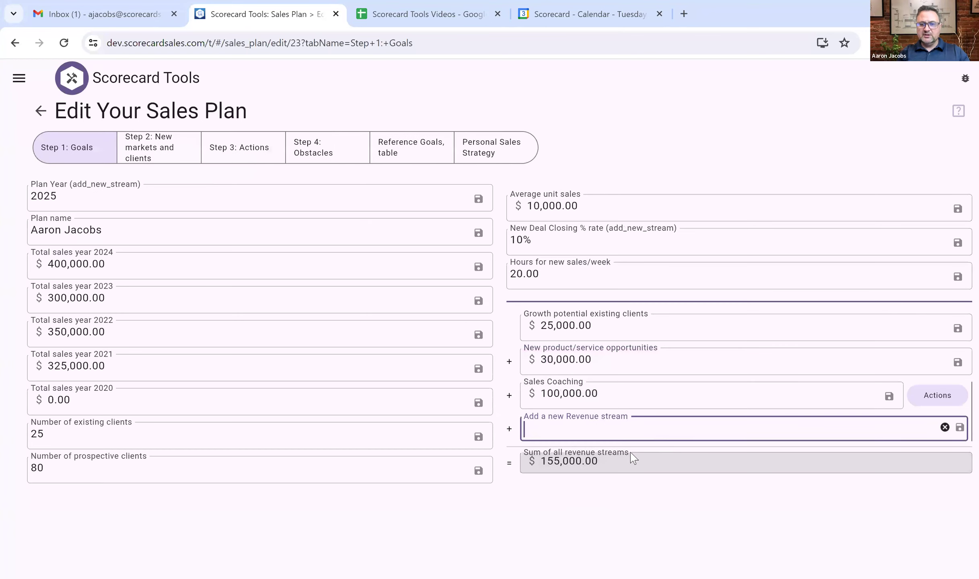
Add a Sales Training revenue stream.
click(570, 434)
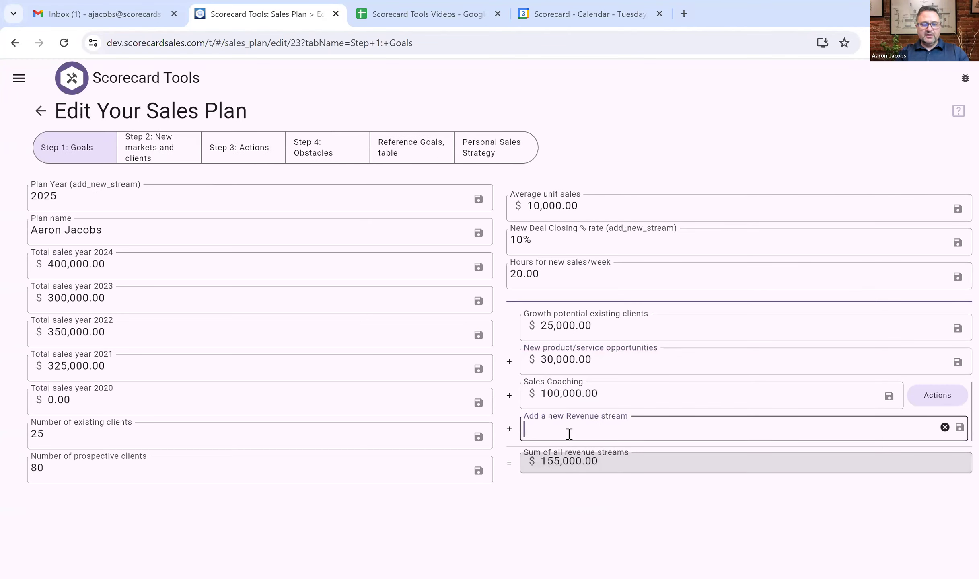
text(Sales Training)
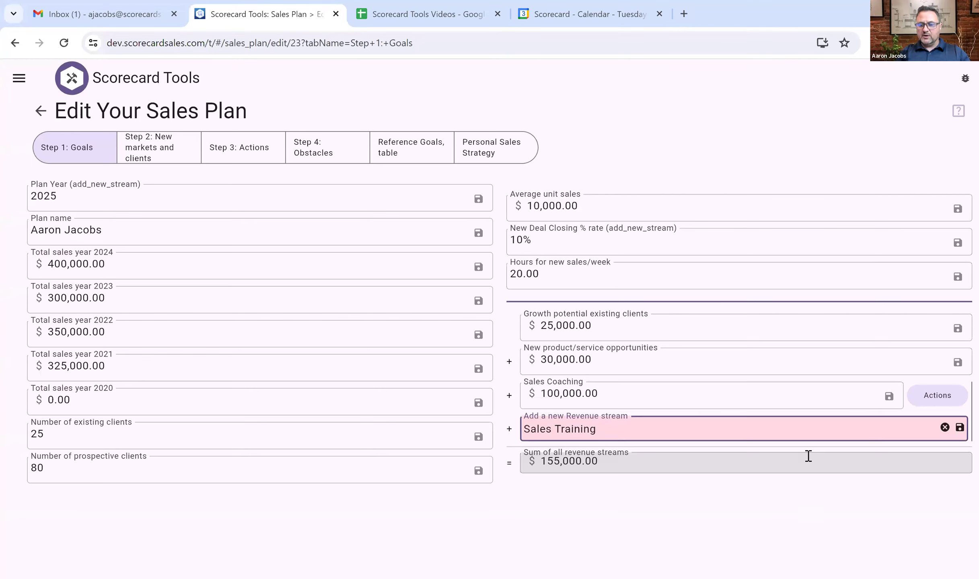
key(Return)
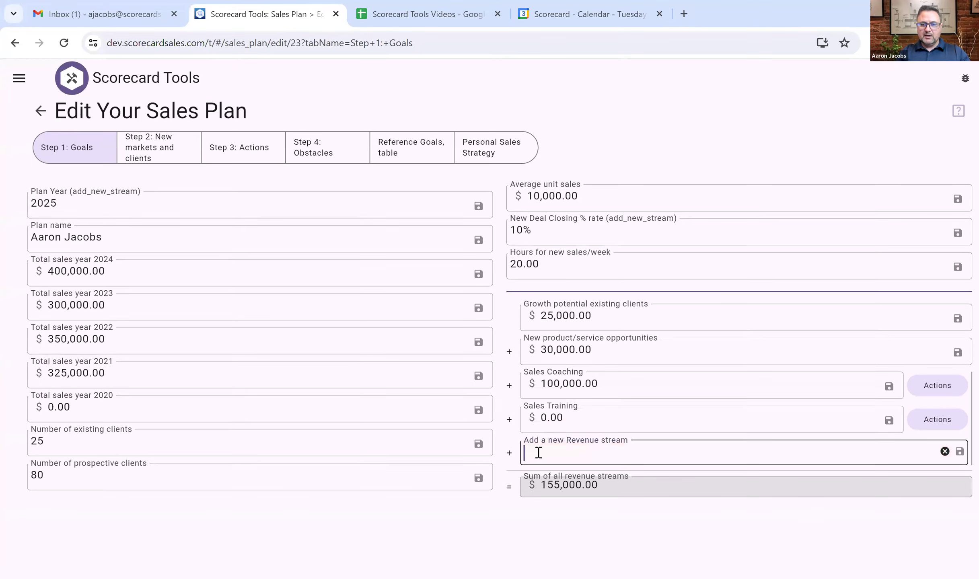
text(150000)
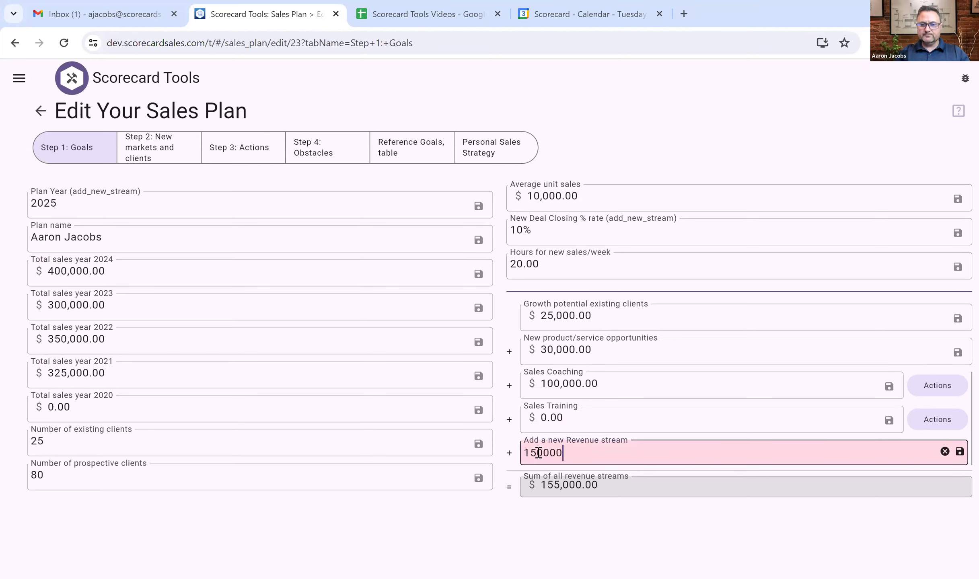
Delete the revenue stream mistakenly named 150000.
key(Return)
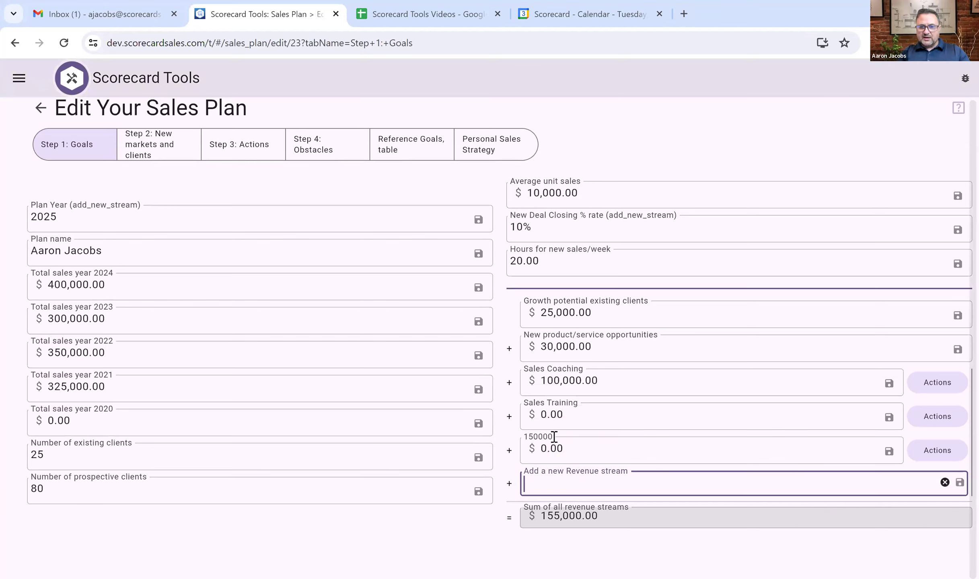
right_click(545, 416)
click(545, 416)
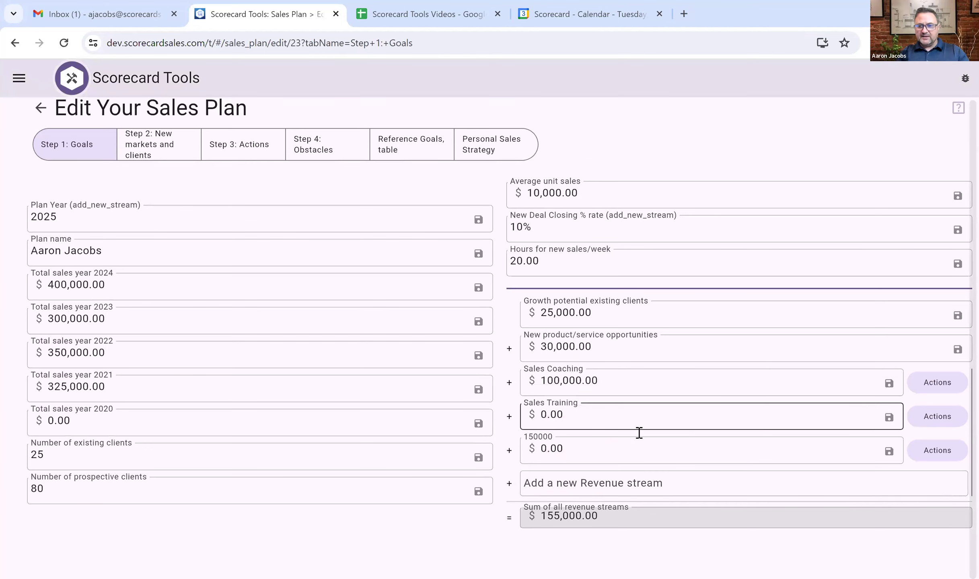
right_click(931, 465)
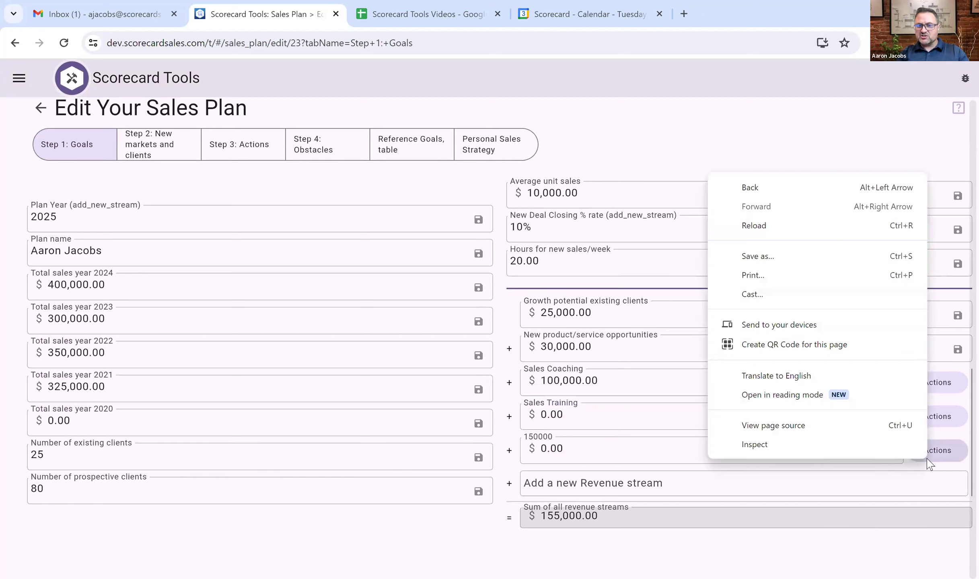
click(931, 463)
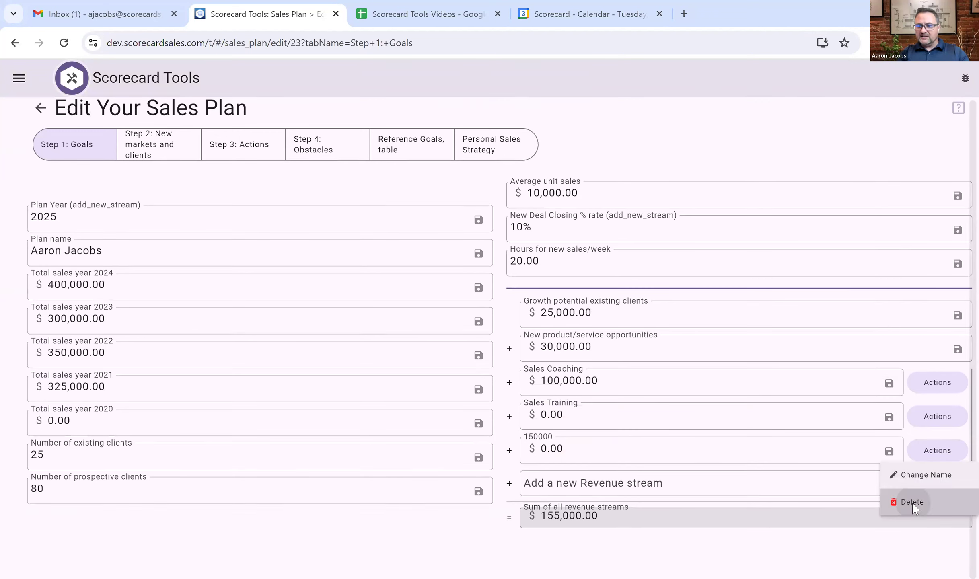
click(912, 503)
click(915, 120)
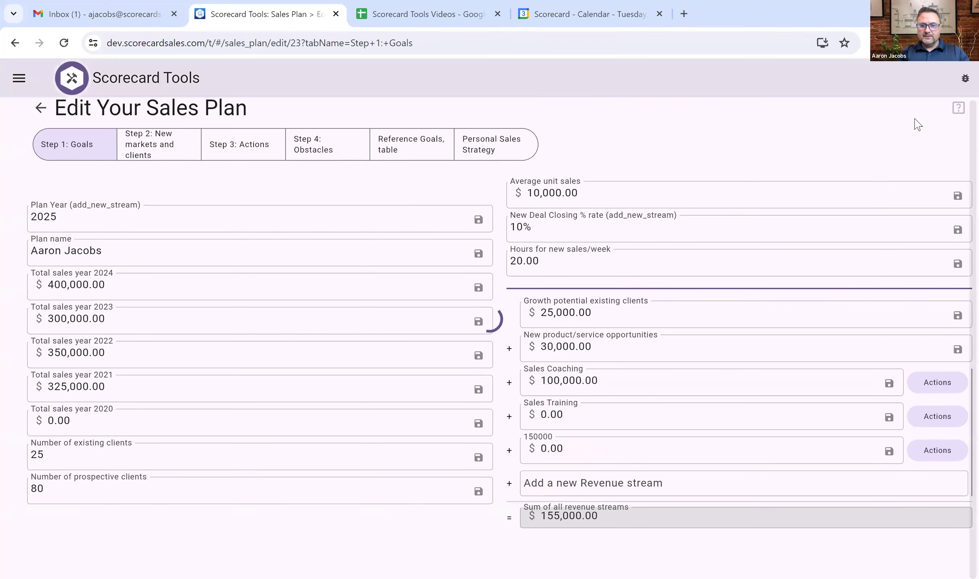
Set Sales Training to 150,000 and add a Book Sales revenue stream.
click(546, 417)
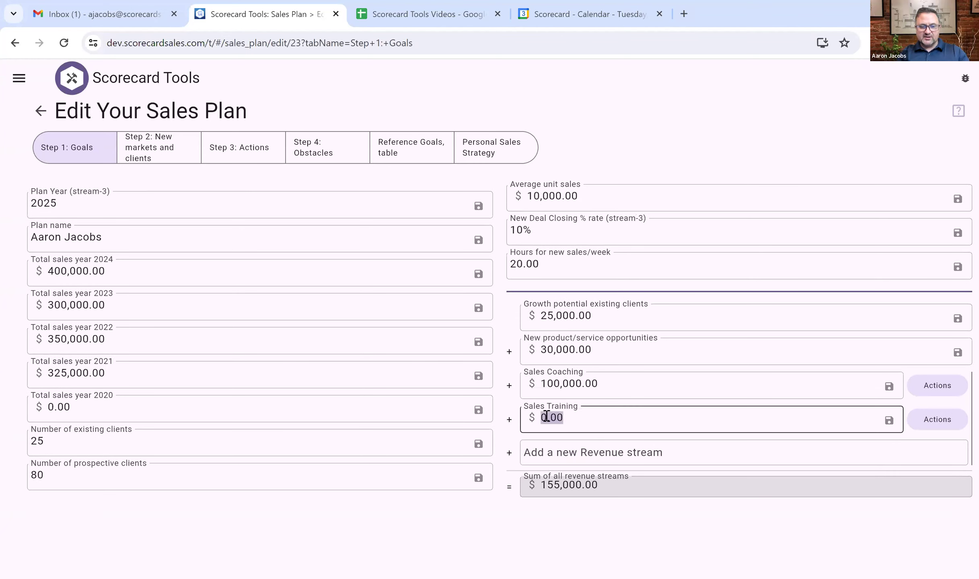
text(150000)
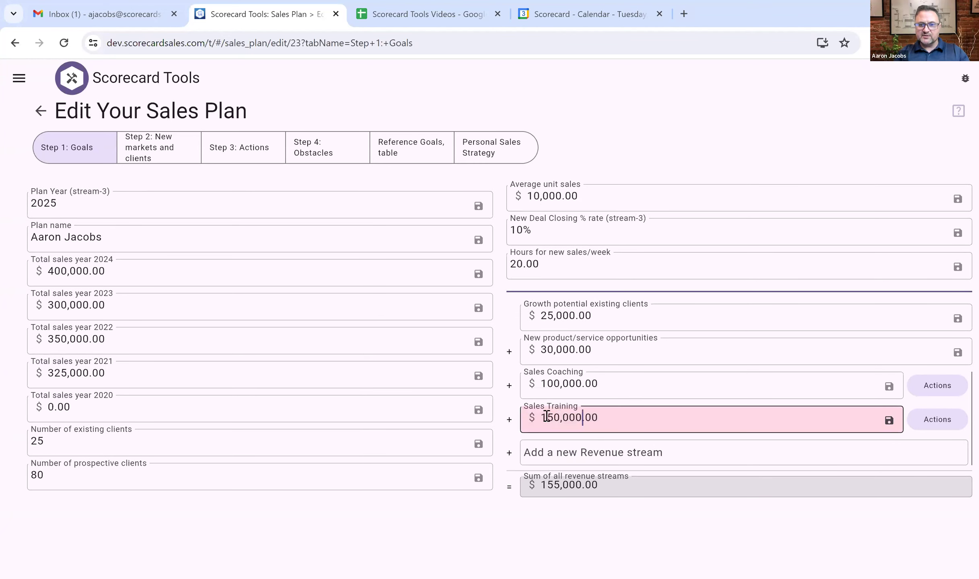
click(546, 459)
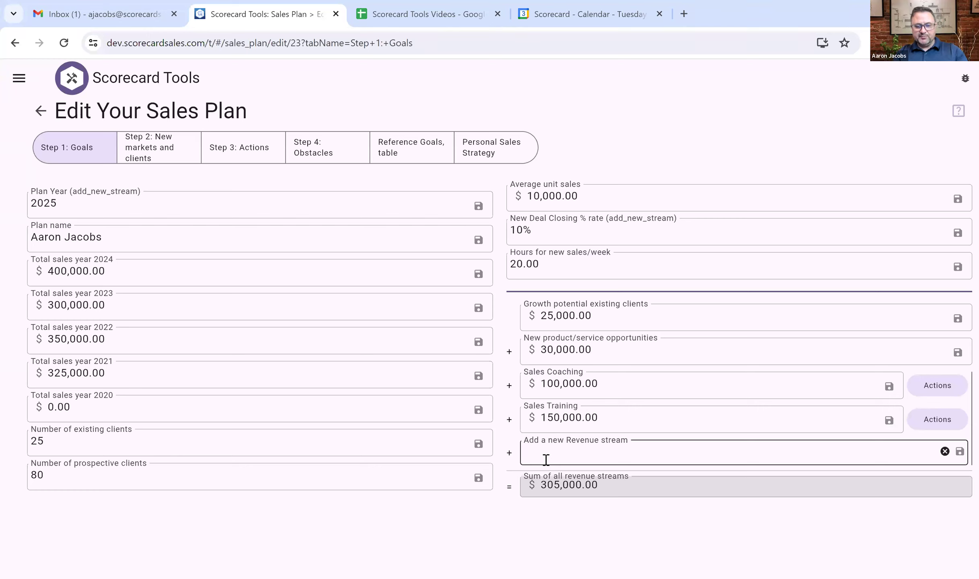
text(Book Sales)
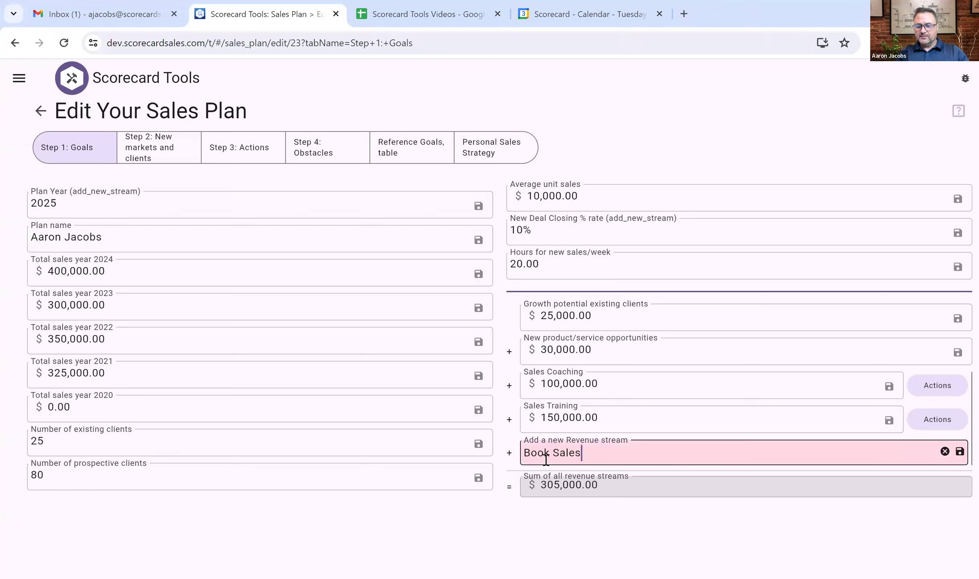
key(Return)
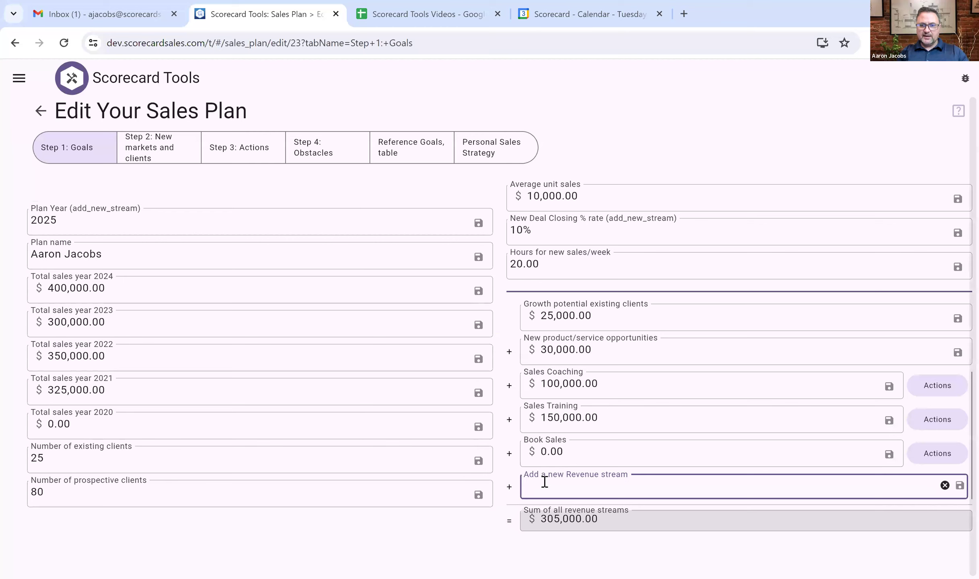
Delete the stray revenue stream named 125000.
text(12)
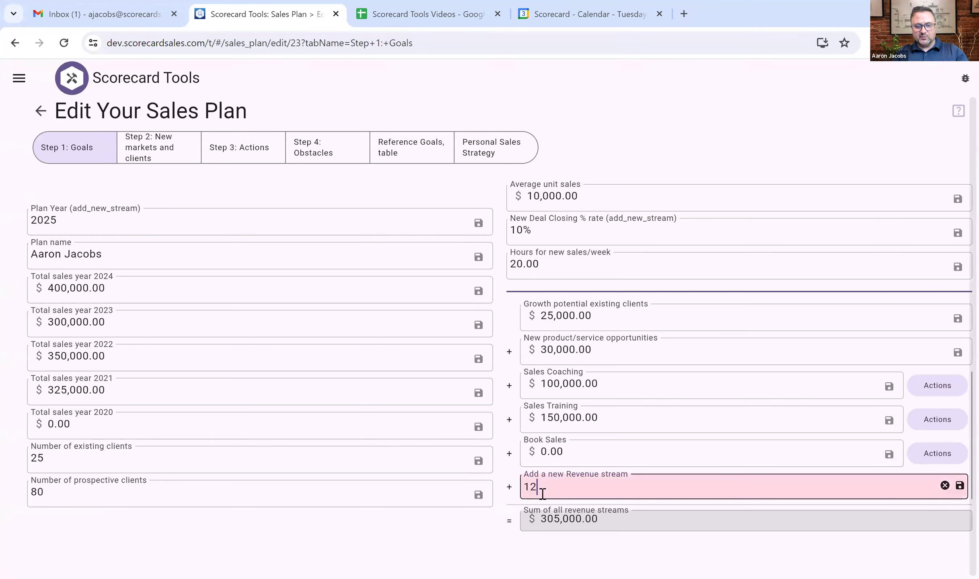
text(5000)
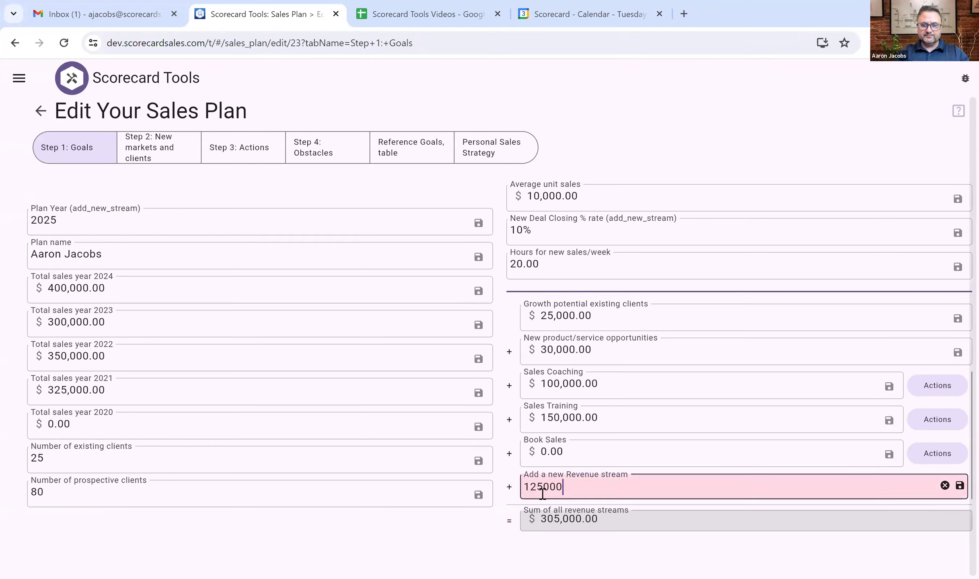
key(Return)
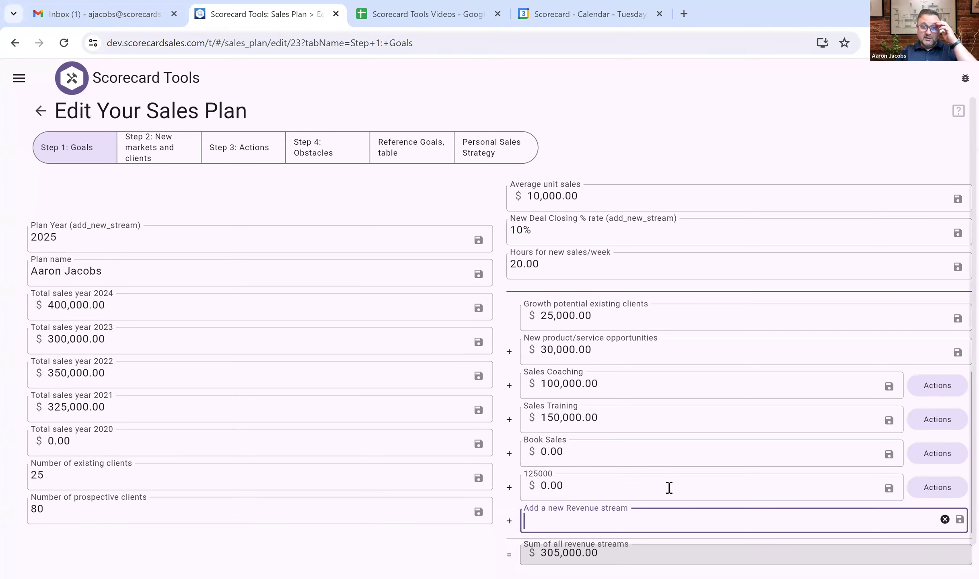
scroll(669, 487, down, 1)
click(669, 487)
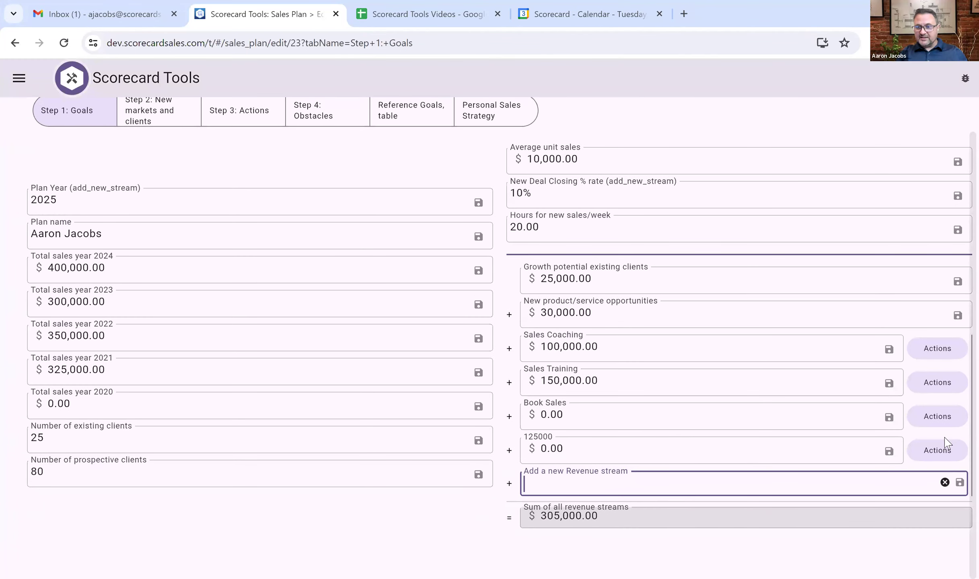
click(942, 456)
click(918, 504)
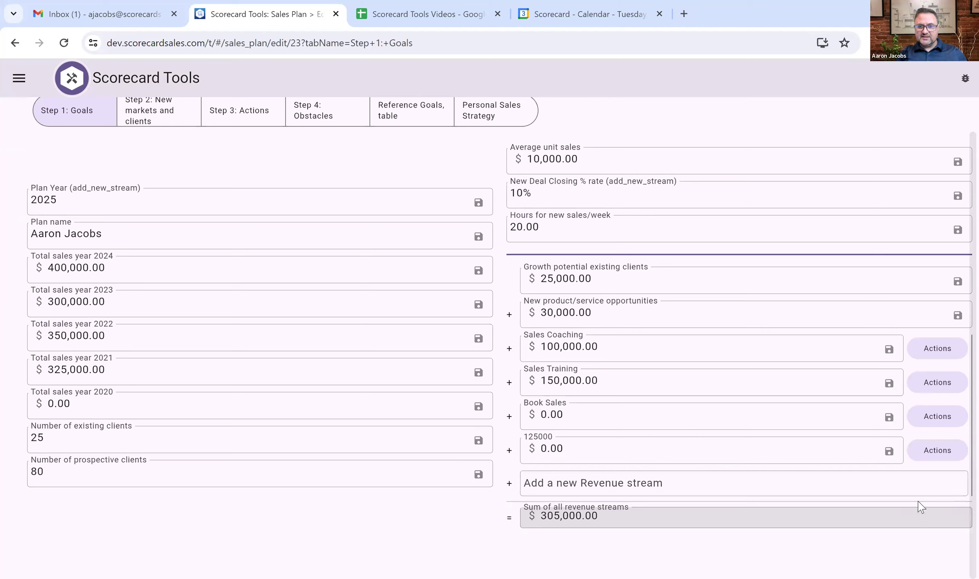
right_click(911, 113)
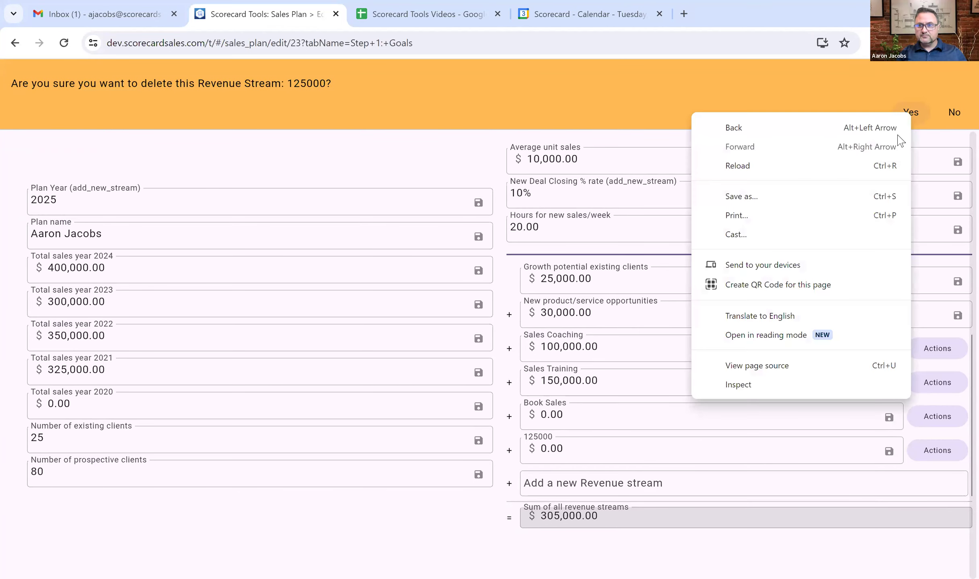
click(918, 106)
click(917, 106)
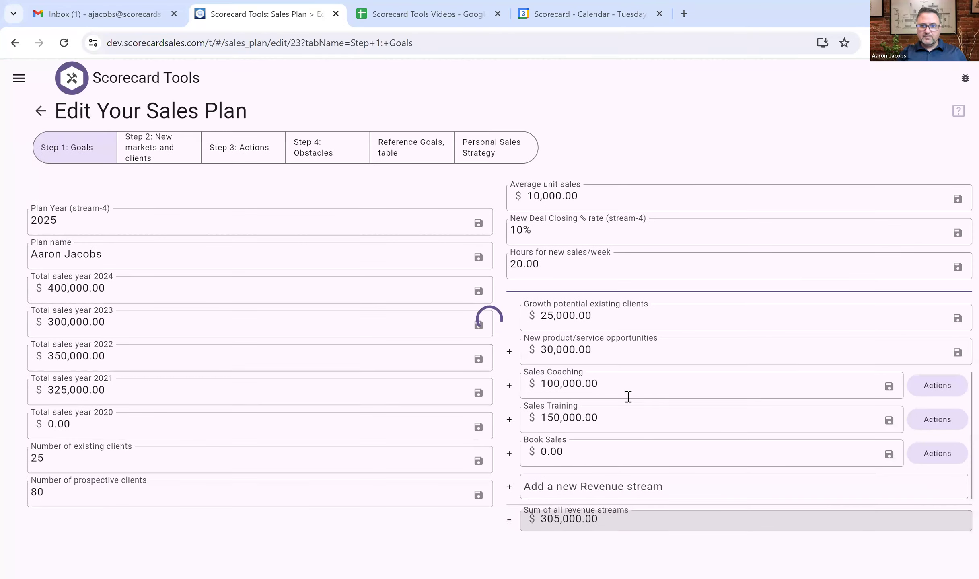
double_click(566, 456)
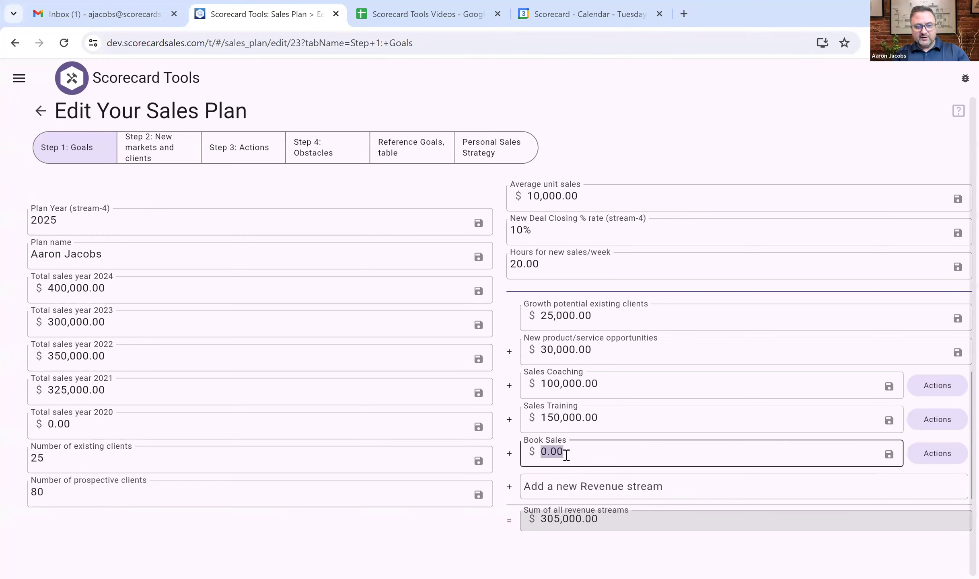
Set Book Sales to 125,000 and move to Step 2: New markets and clients.
text(125,000)
click(500, 500)
click(592, 499)
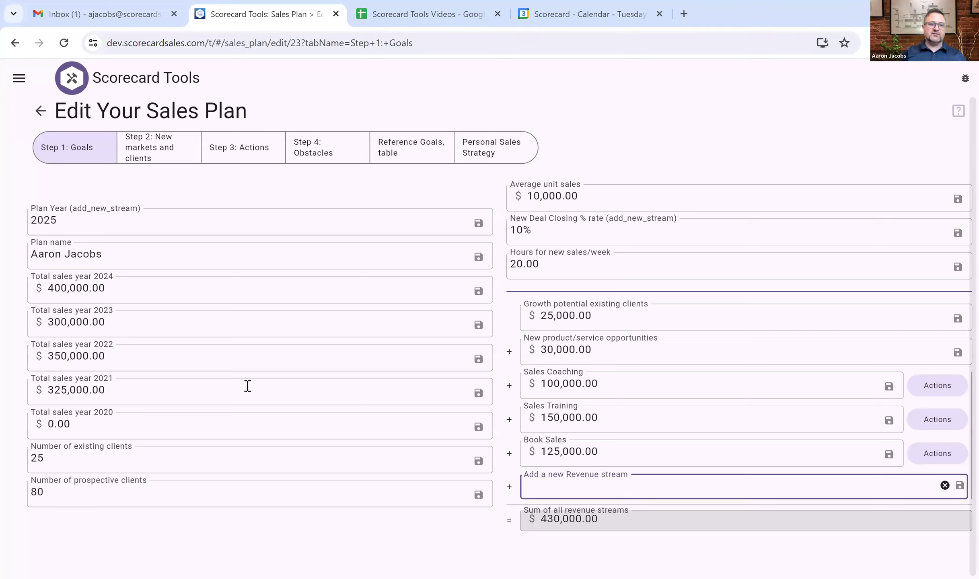
click(149, 154)
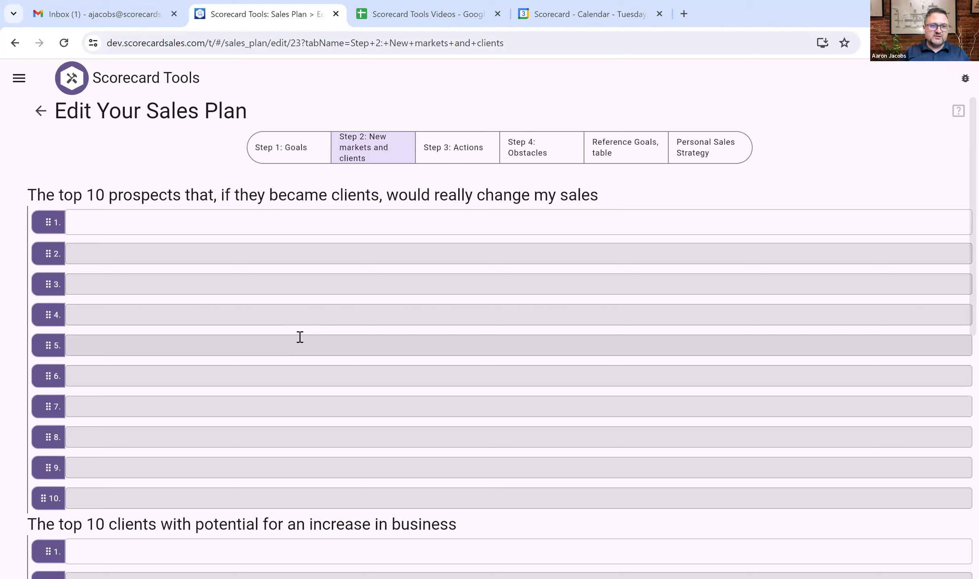
Enter Company A and Construction Company XYZ as the first two top prospects.
click(124, 226)
text(Company A)
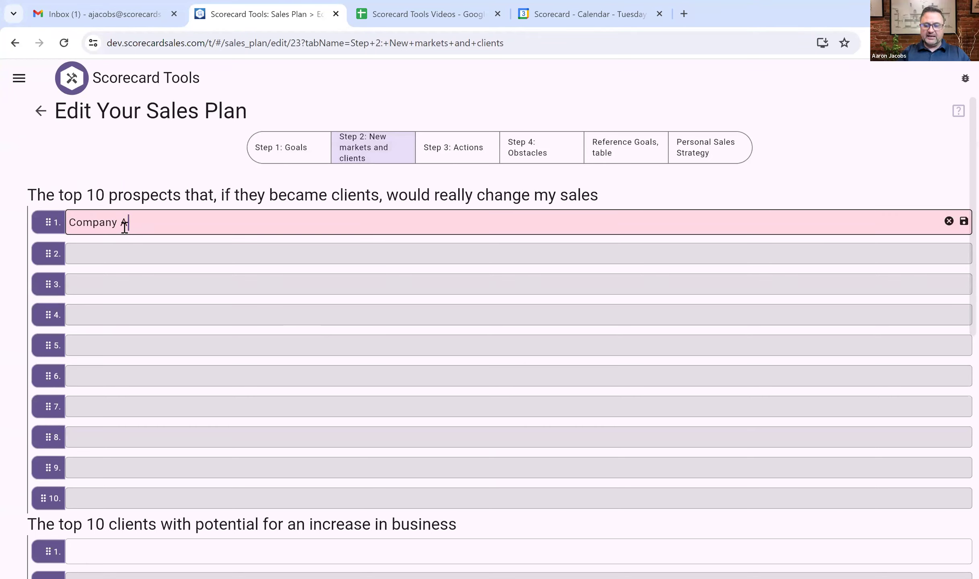
click(111, 258)
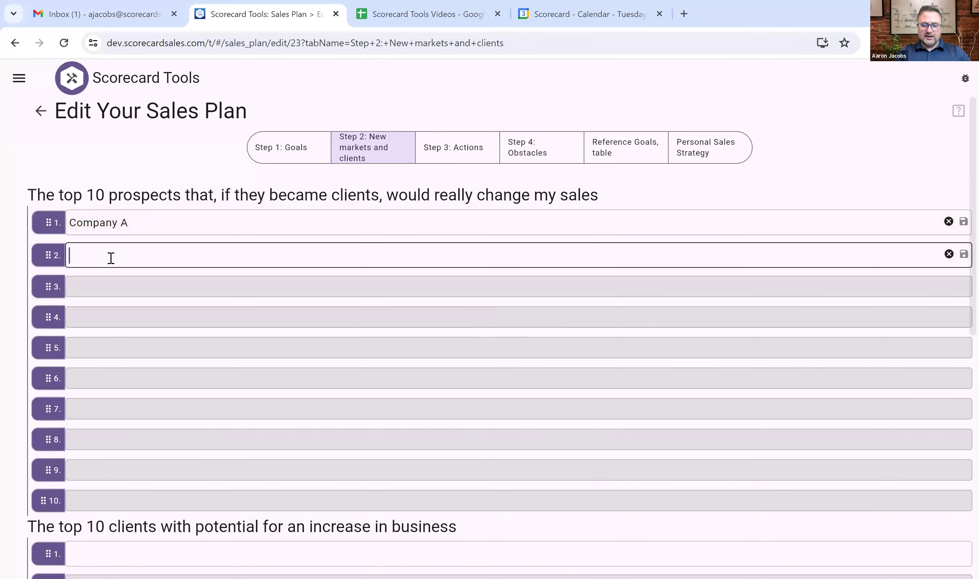
text(Construc)
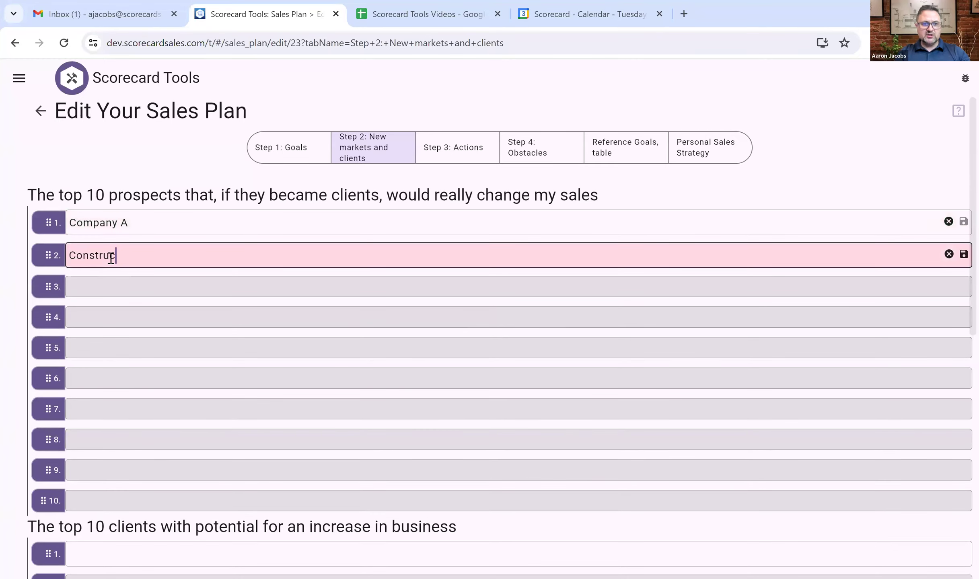
text(tion Co)
key(BackSpace)
key(BackSpace)
text(Compna)
key(BackSpace)
key(BackSpace)
text(an)
key(BackSpace)
text(ny )
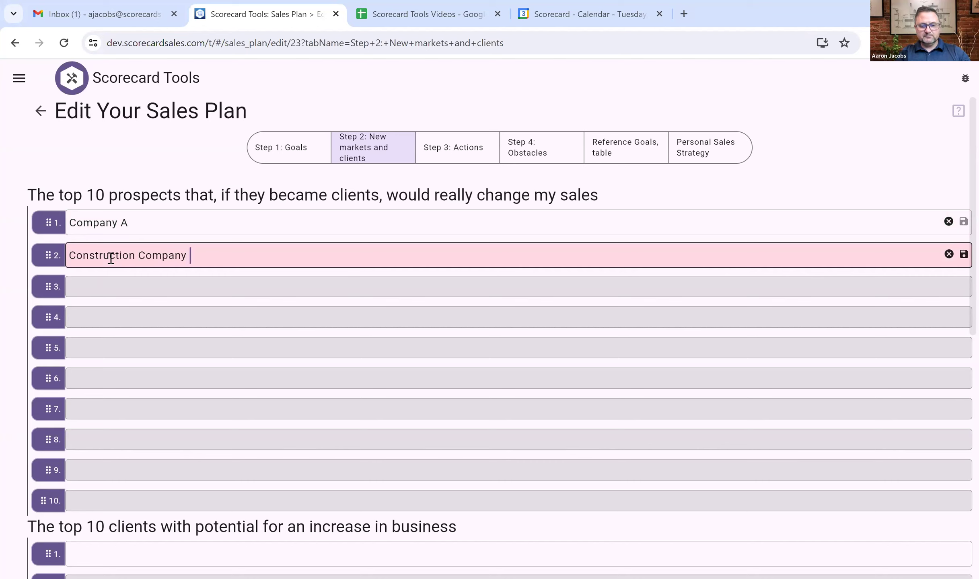
text(XYZ)
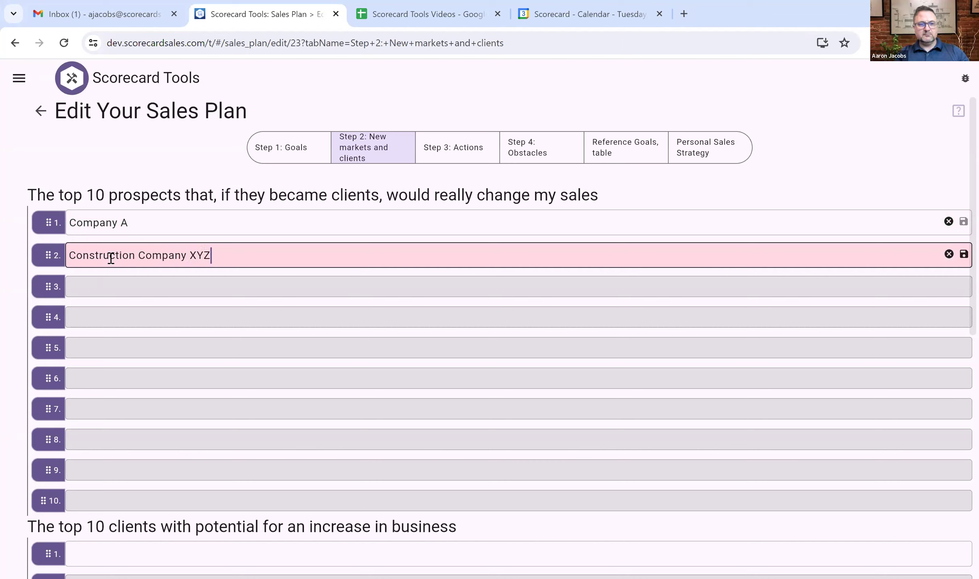
Add agency 123 as the third prospect and move it up to second place.
click(113, 292)
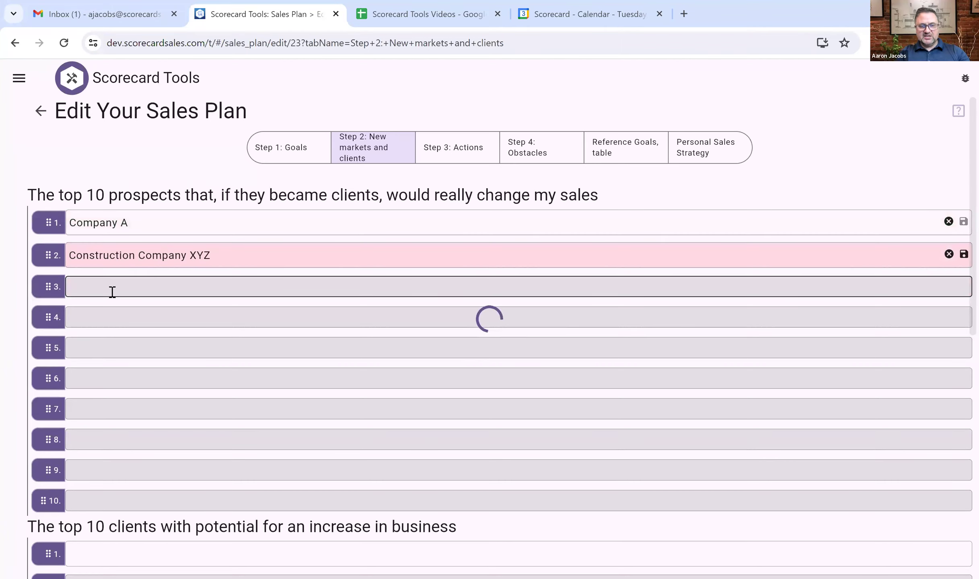
text(agency 123)
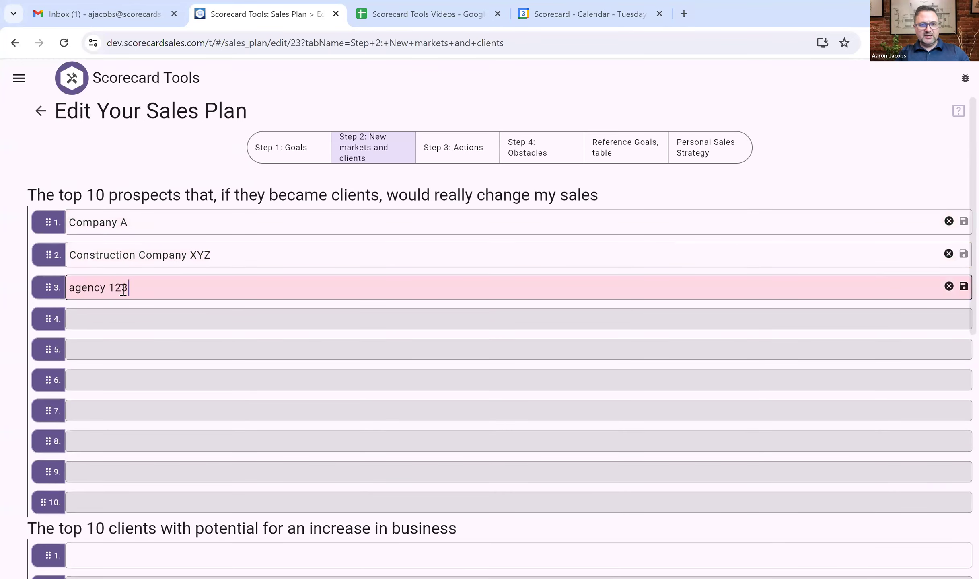
click(129, 346)
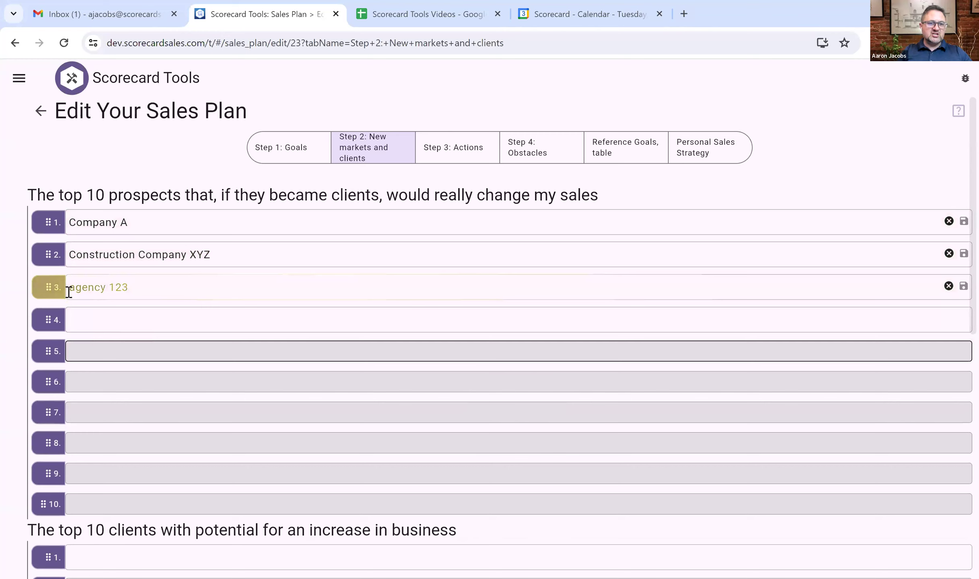
drag(48, 286, 55, 250)
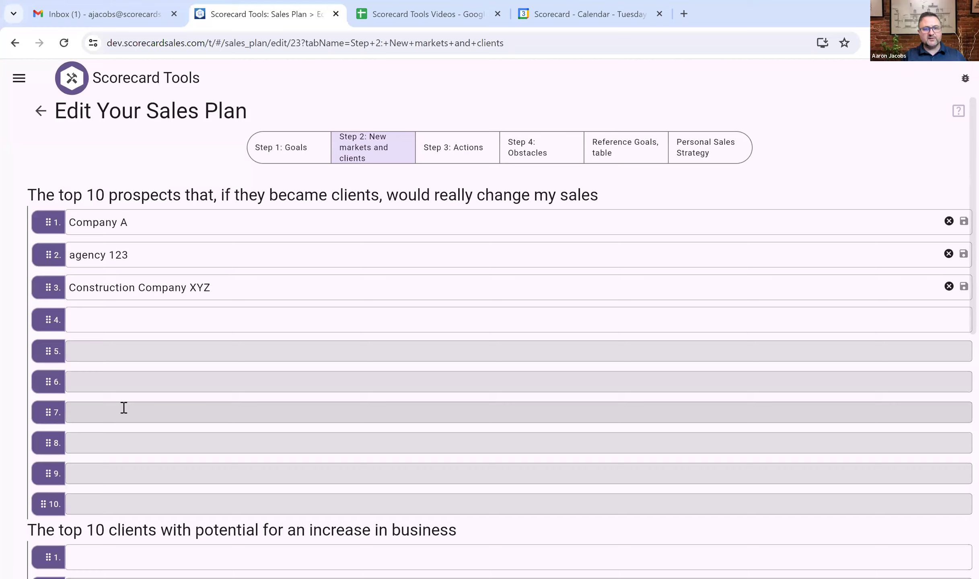
Add Mr B Warehouse and Company 456 as the first two top clients with growth potential.
scroll(124, 407, down, 5)
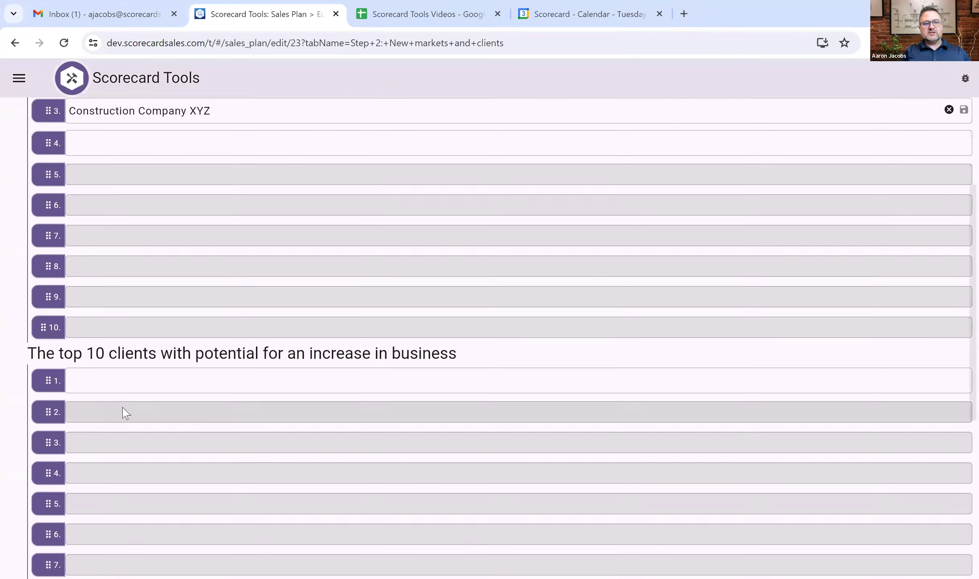
scroll(124, 410, down, 1)
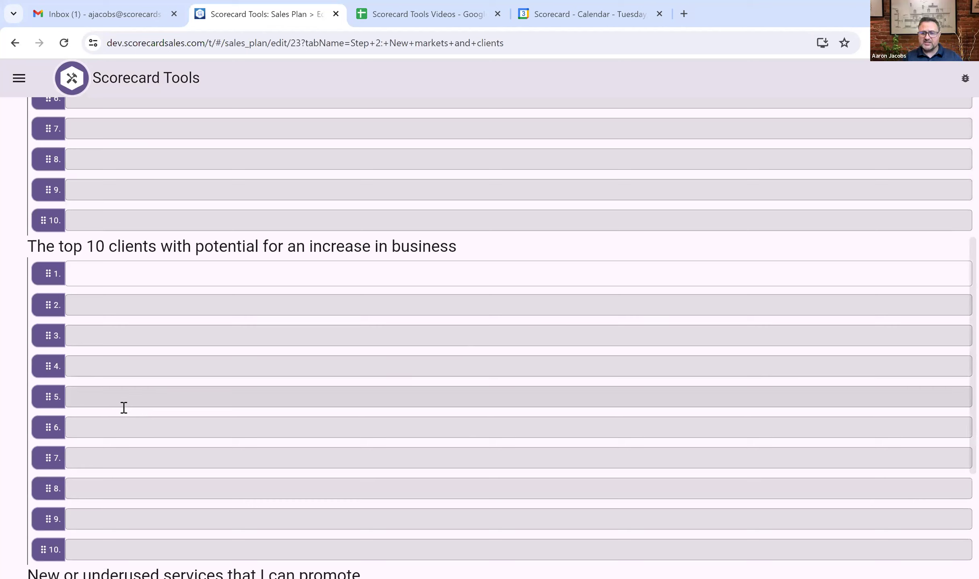
click(103, 279)
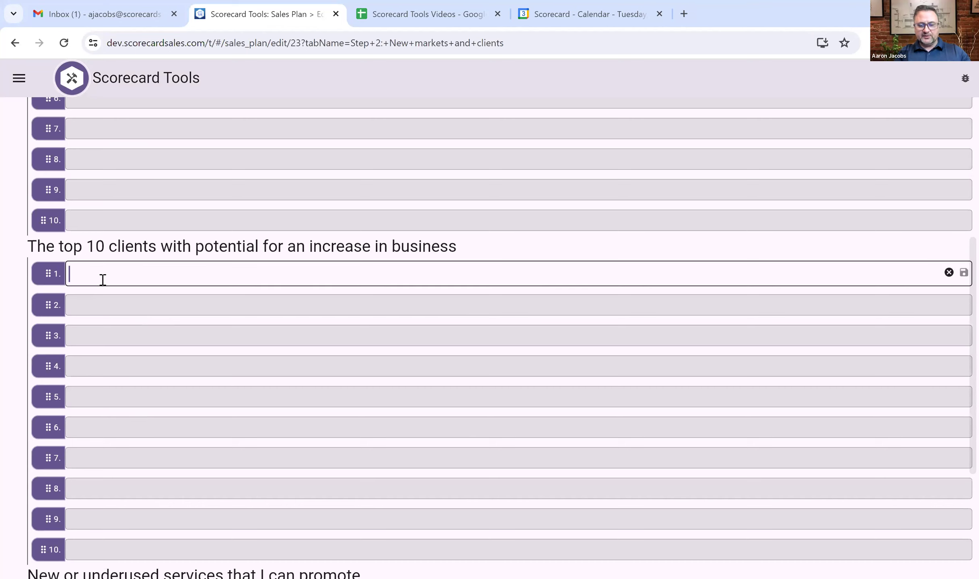
text(Mr B)
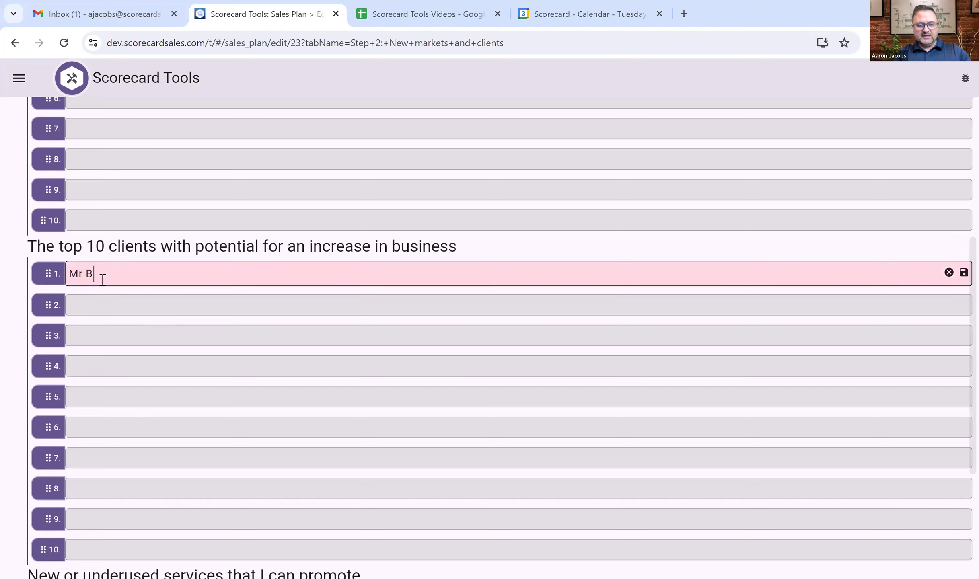
text( Warehouse)
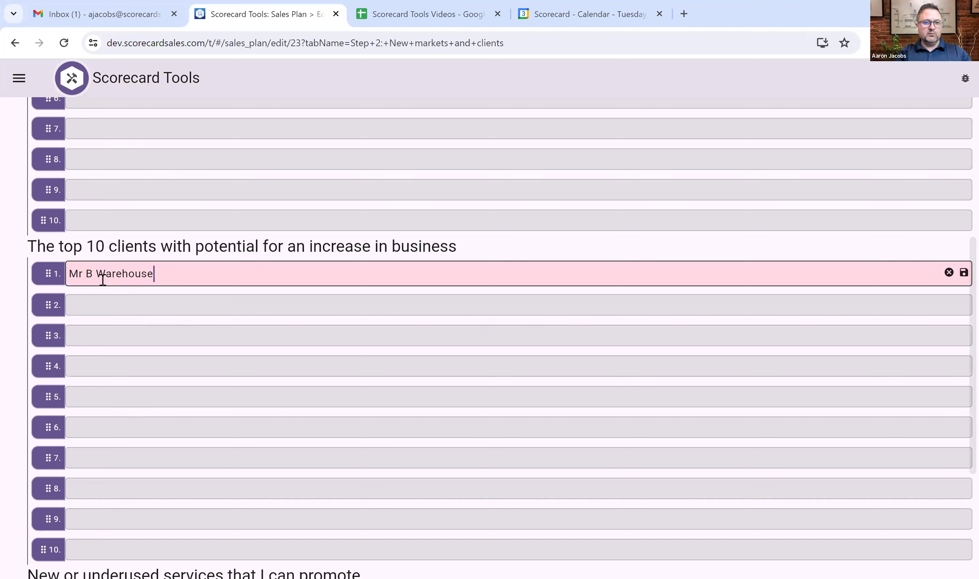
key(Return)
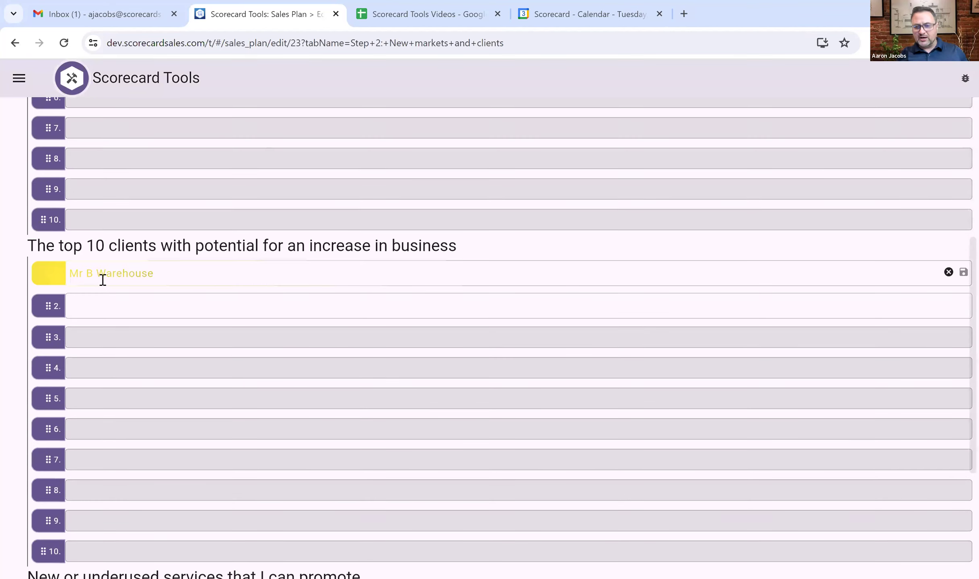
click(100, 305)
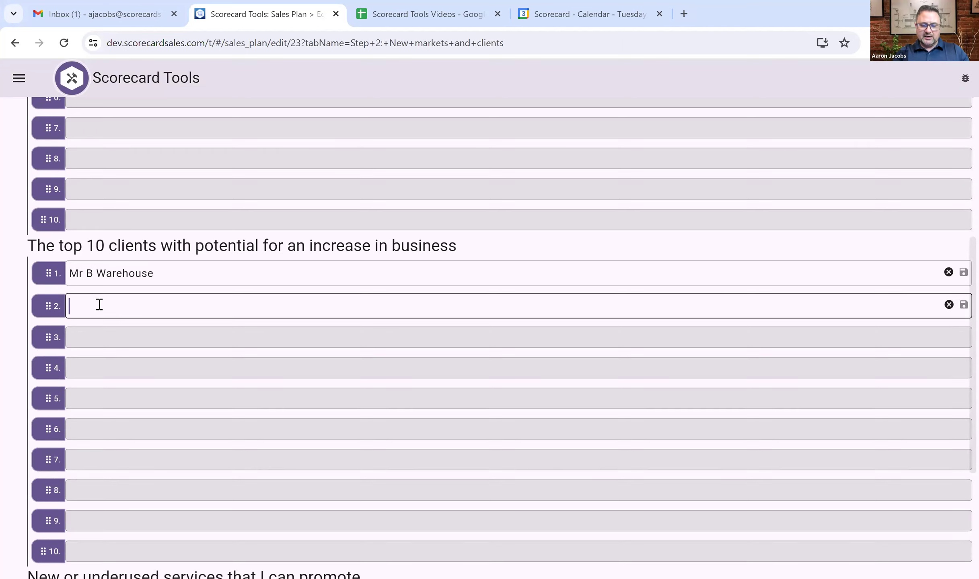
text(Company )
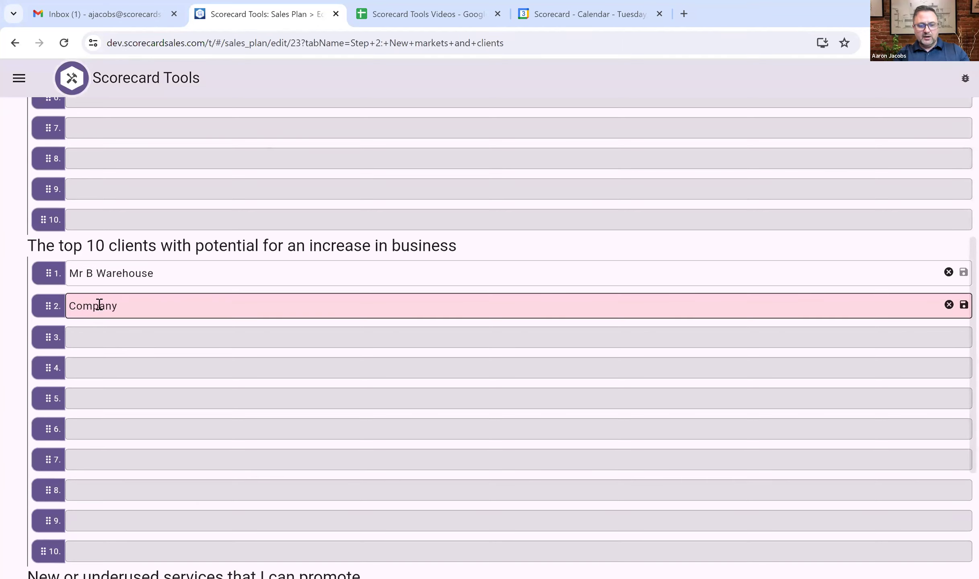
text(456)
key(Return)
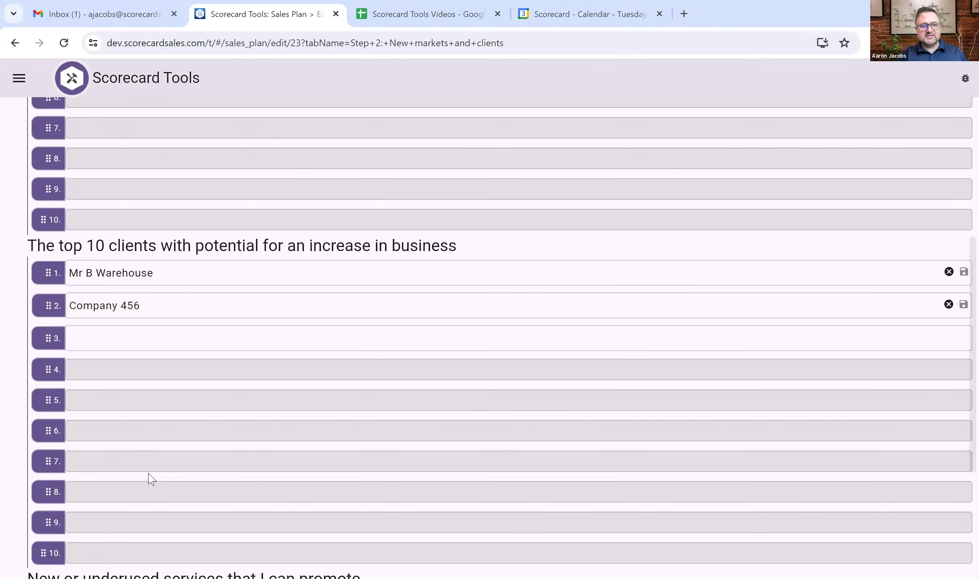
scroll(150, 478, down, 3)
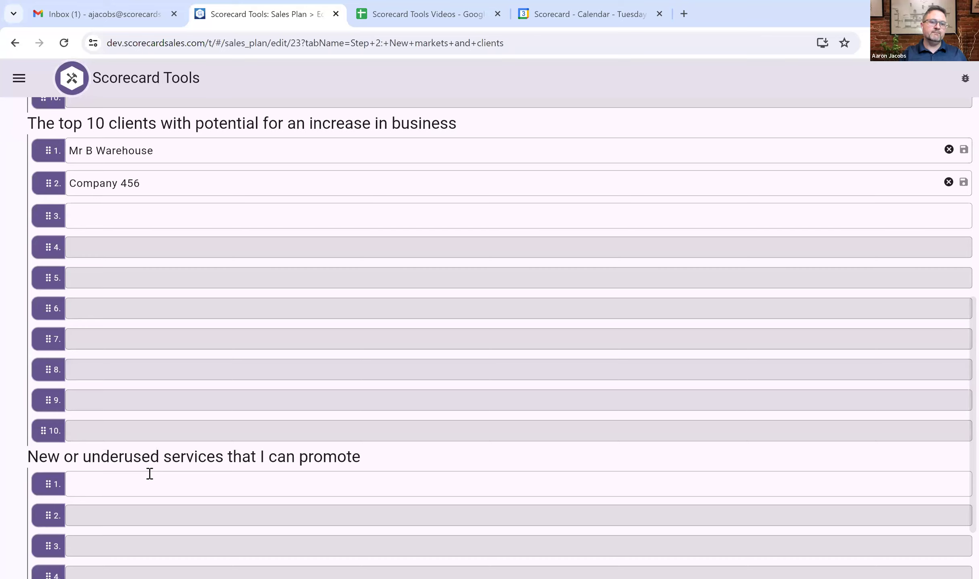
scroll(150, 474, down, 2)
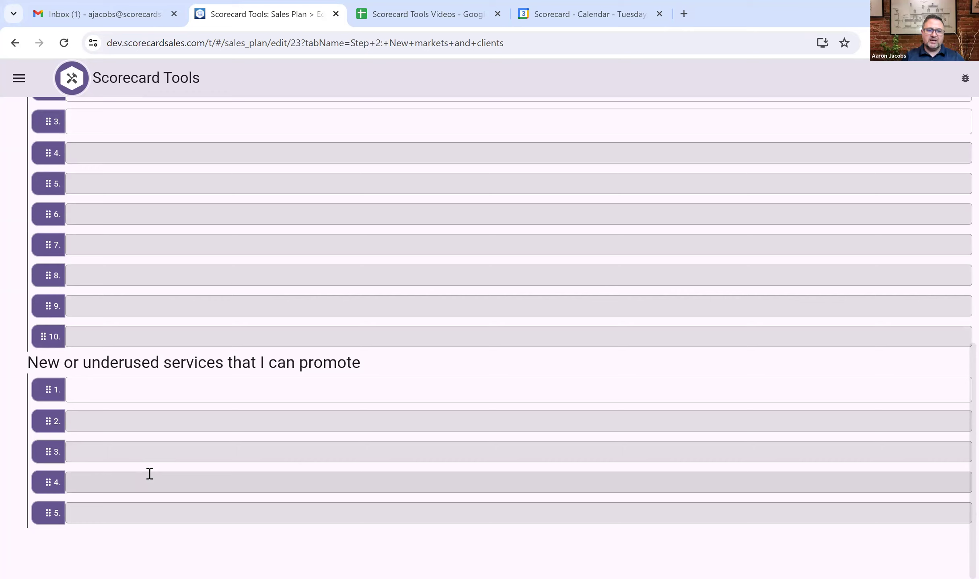
Enter Sales Technology as the first new or underused service.
click(115, 394)
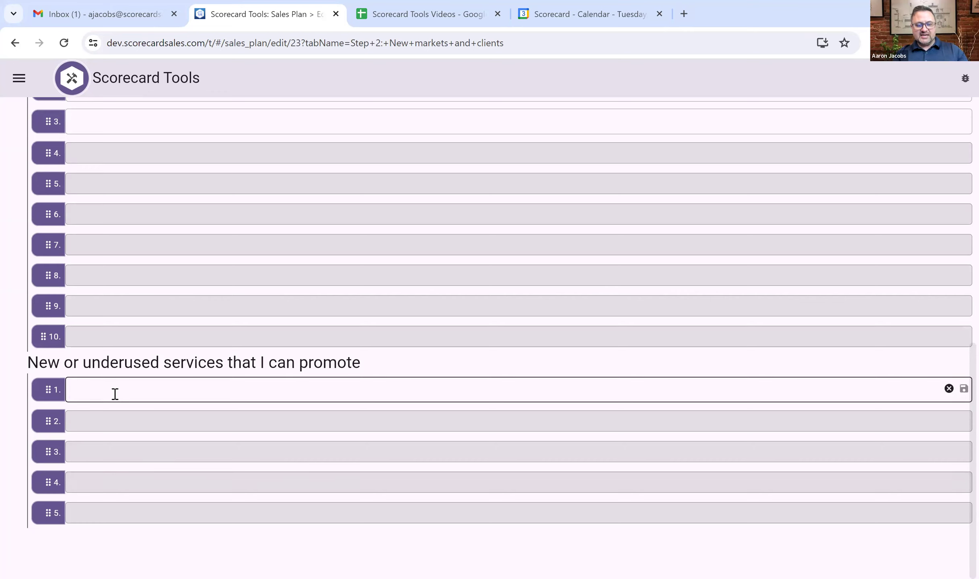
text(Sales Techono)
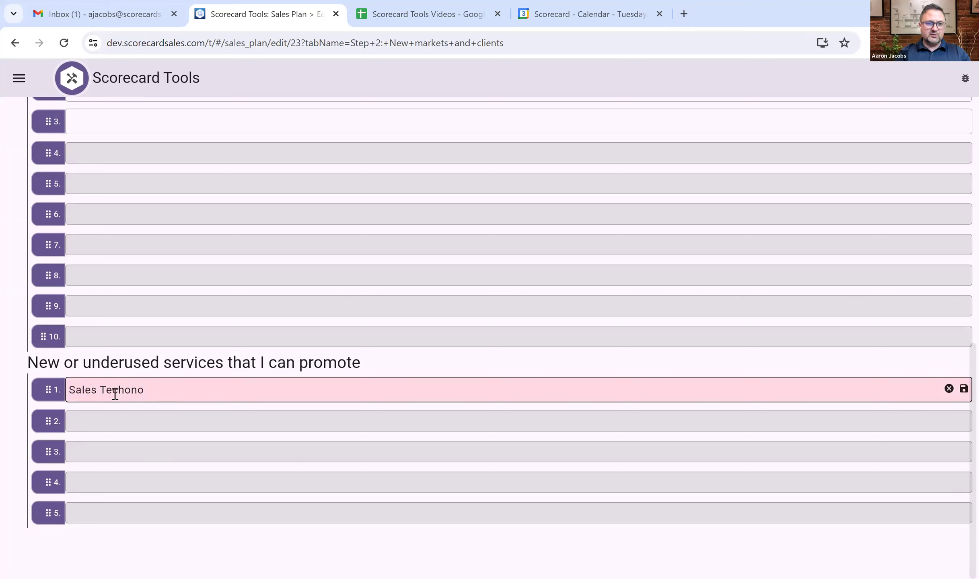
key(BackSpace)
key(BackSpace)
key(BackSpace)
text(nolgy)
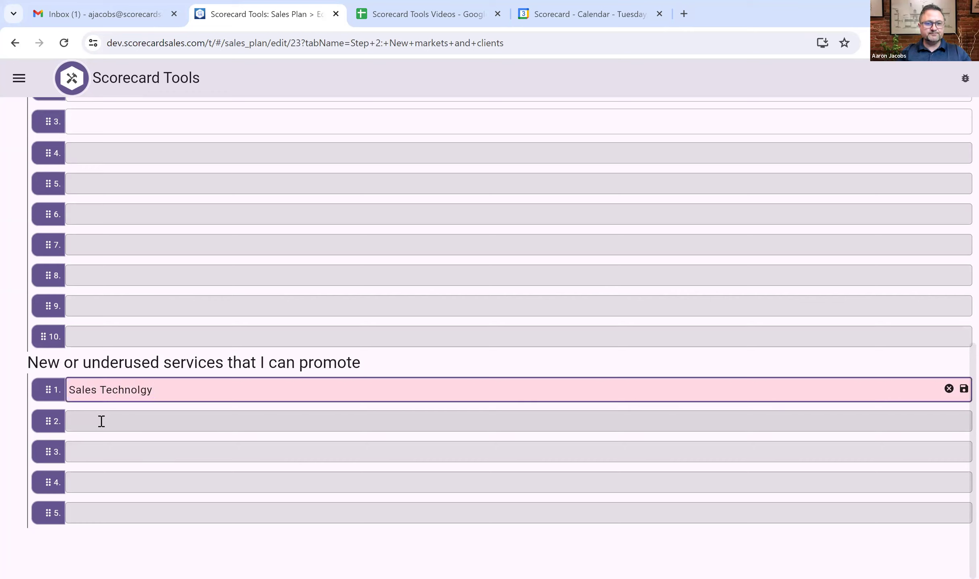
key(BackSpace)
key(BackSpace)
text(ogy)
Add Sales Consulting as the second service to promote.
click(95, 412)
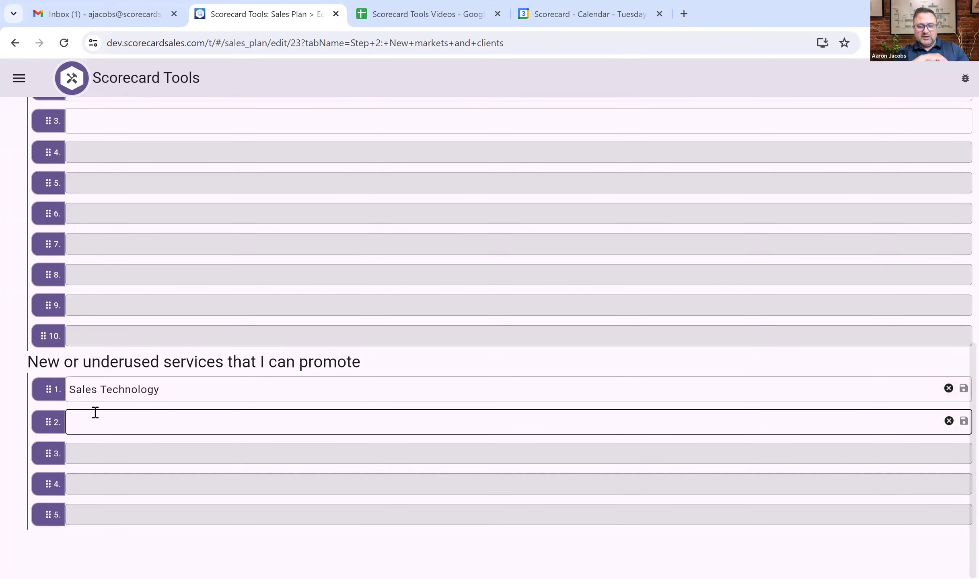
text(Sales Consulting)
key(BackSpace)
key(BackSpace)
key(BackSpace)
text(u)
key(BackSpace)
text(ing)
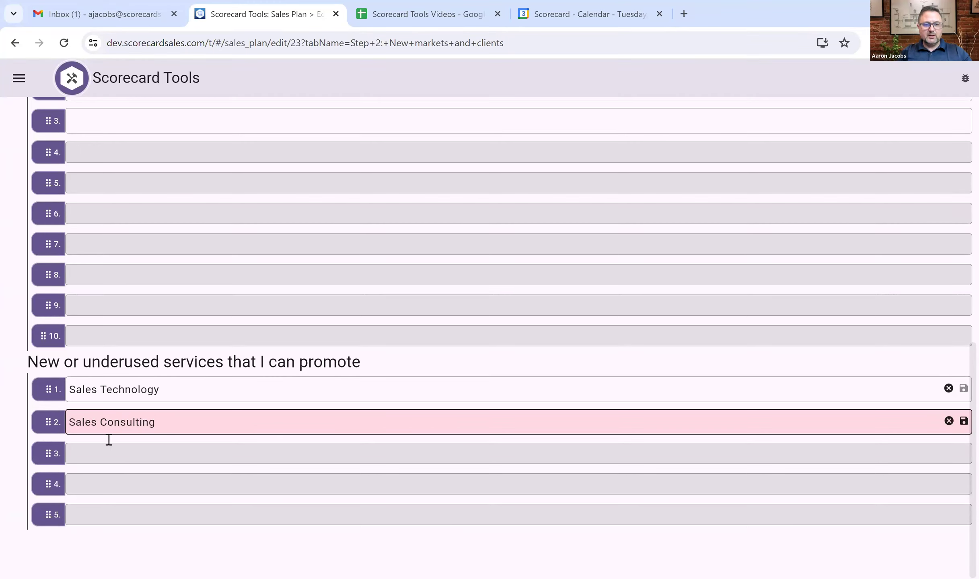
click(115, 459)
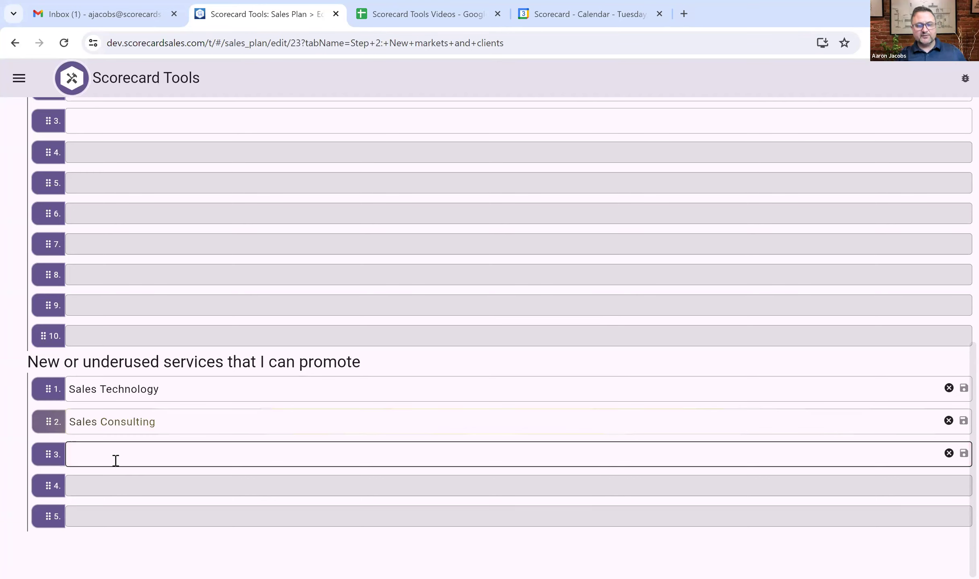
scroll(256, 317, up, 3)
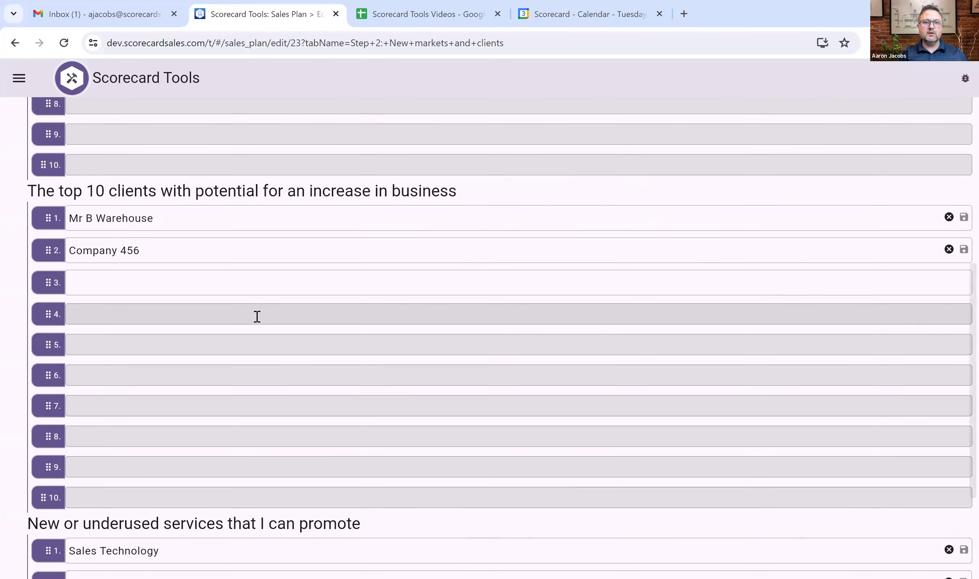
scroll(257, 317, up, 6)
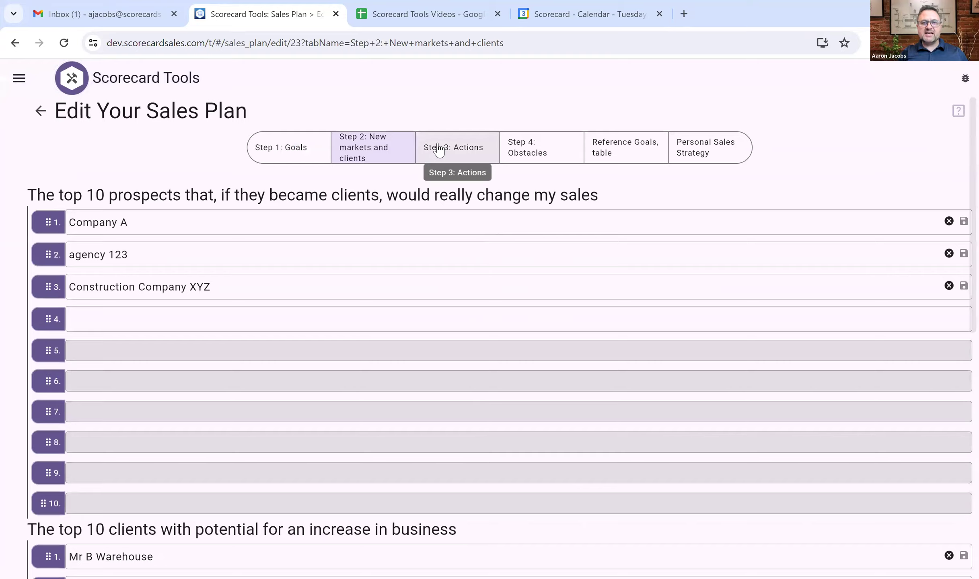
In Step 3: Actions, set rows 1–2 to Phone calls per week and inviting clients for facility tours.
click(439, 151)
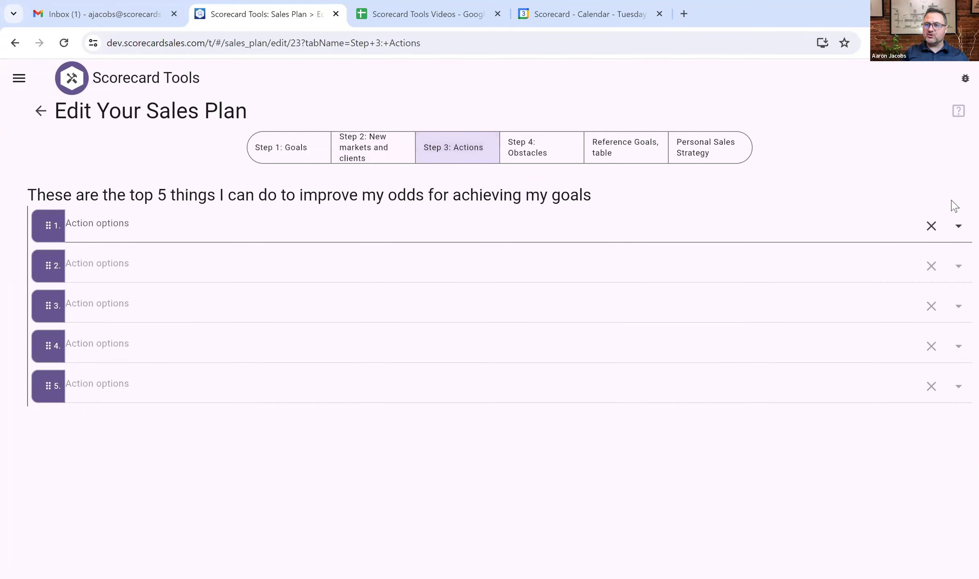
click(959, 227)
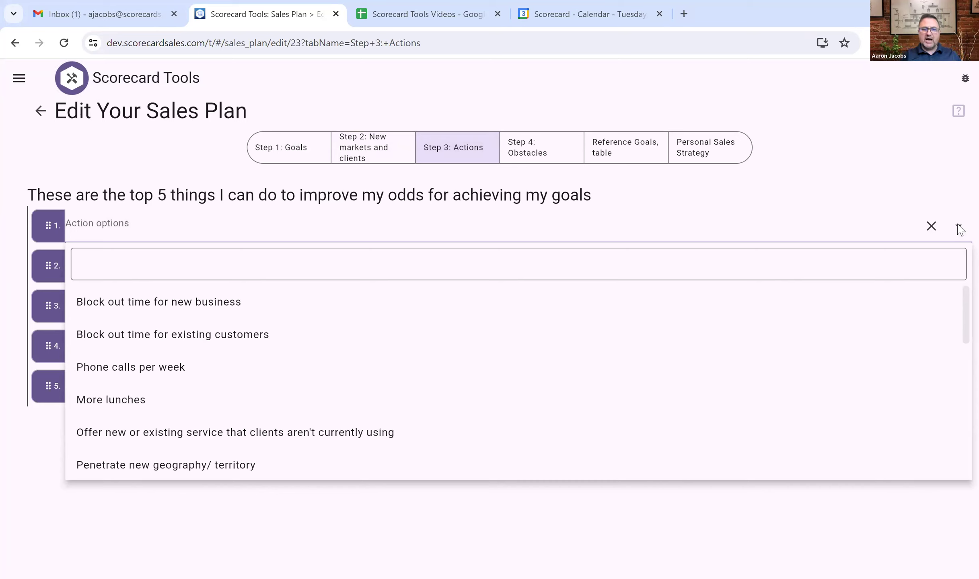
click(160, 366)
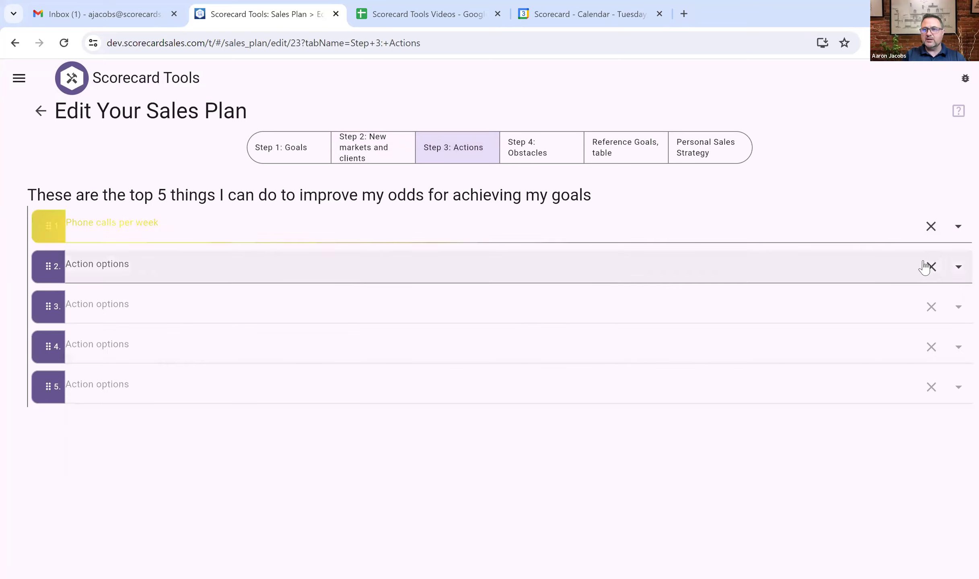
click(886, 278)
scroll(354, 407, down, 5)
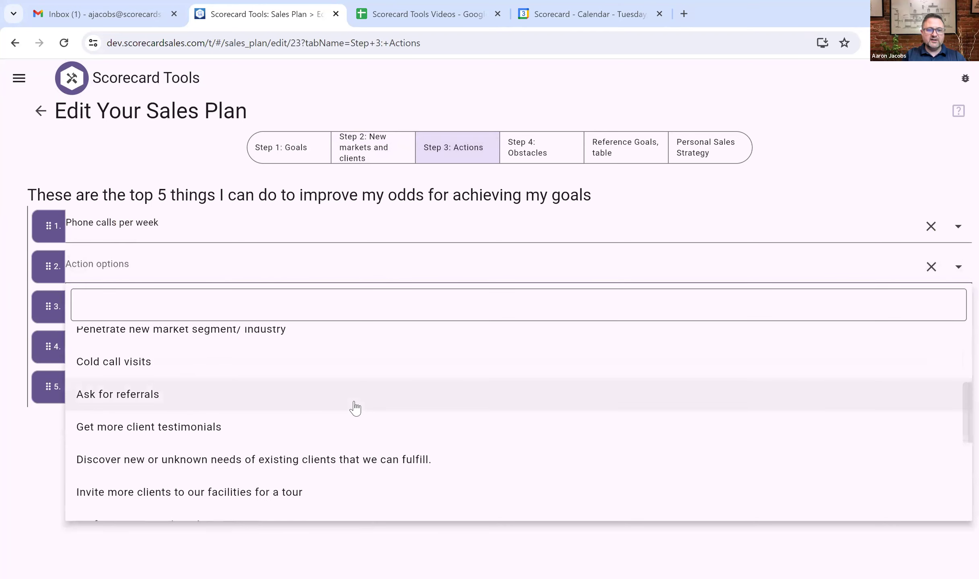
scroll(355, 406, down, 3)
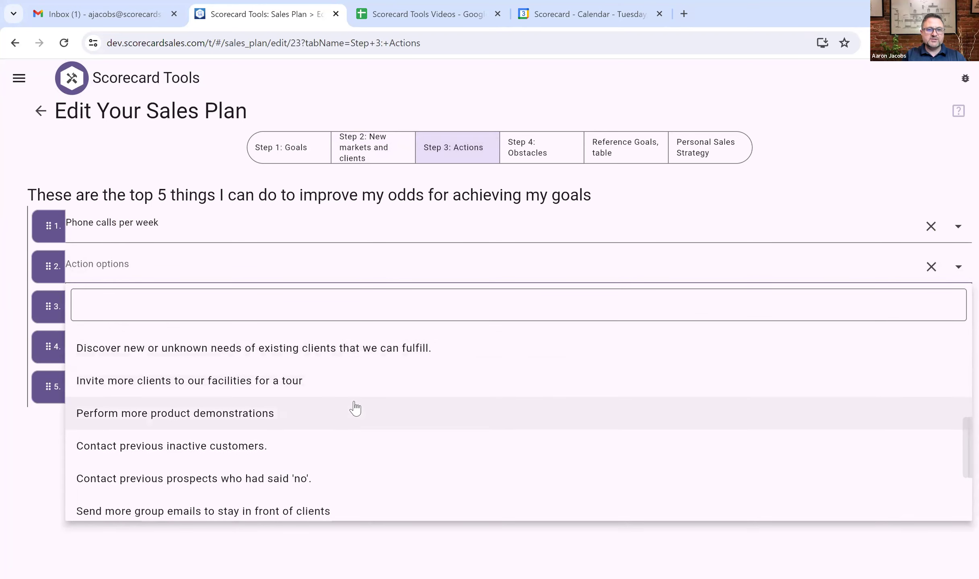
click(168, 382)
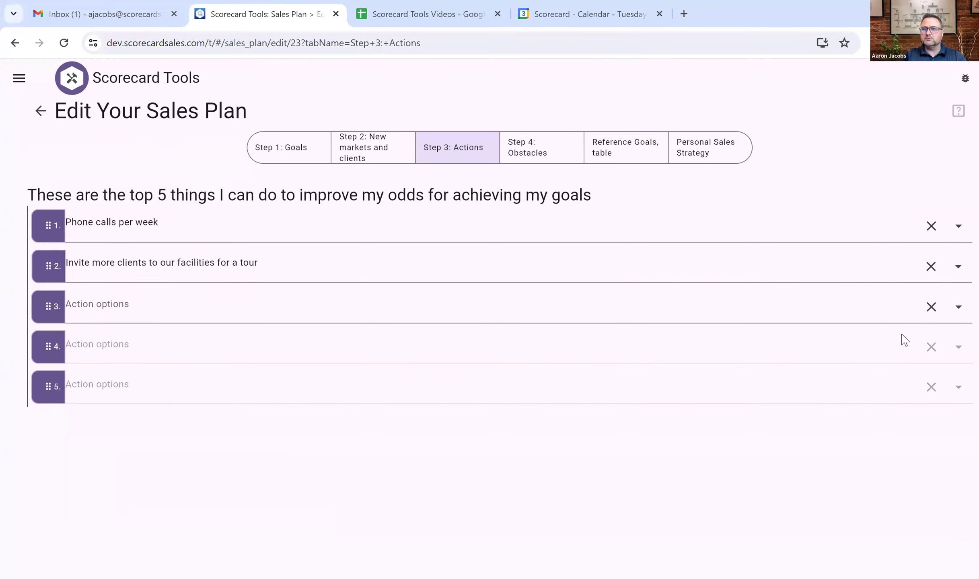
Set actions 3–5 to recontacting 'no' prospects, More lunches and Get more client testimonials.
click(959, 308)
scroll(317, 499, down, 3)
scroll(316, 499, down, 6)
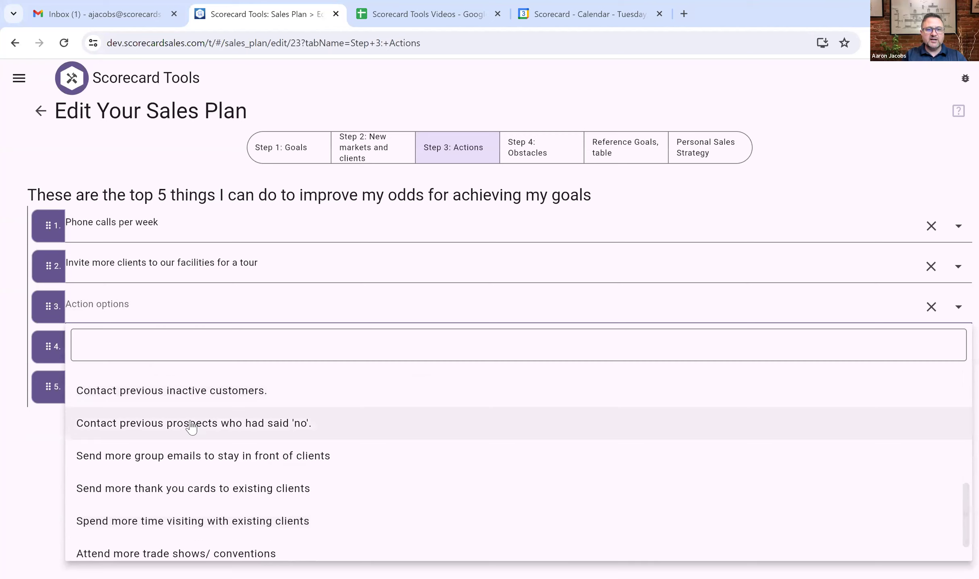
click(169, 428)
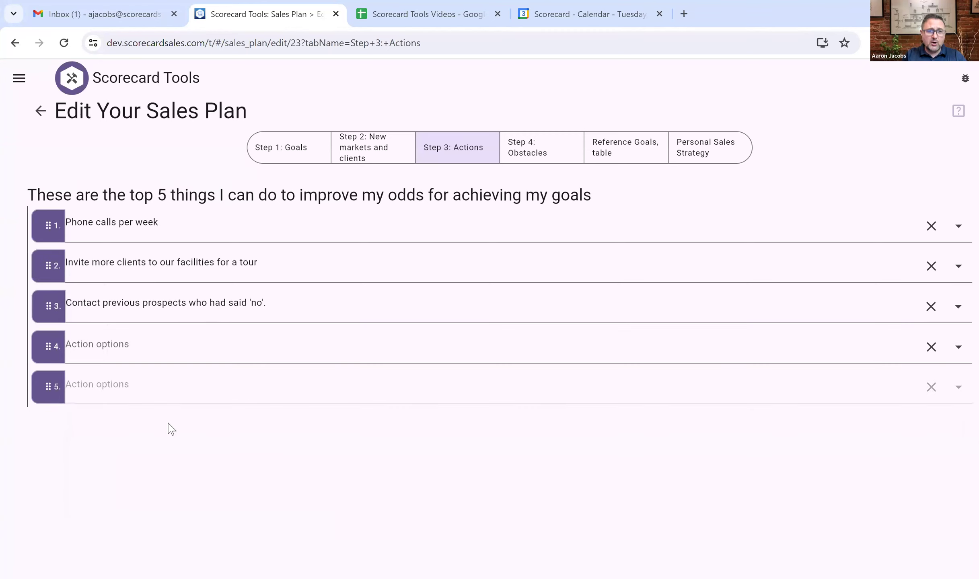
click(957, 349)
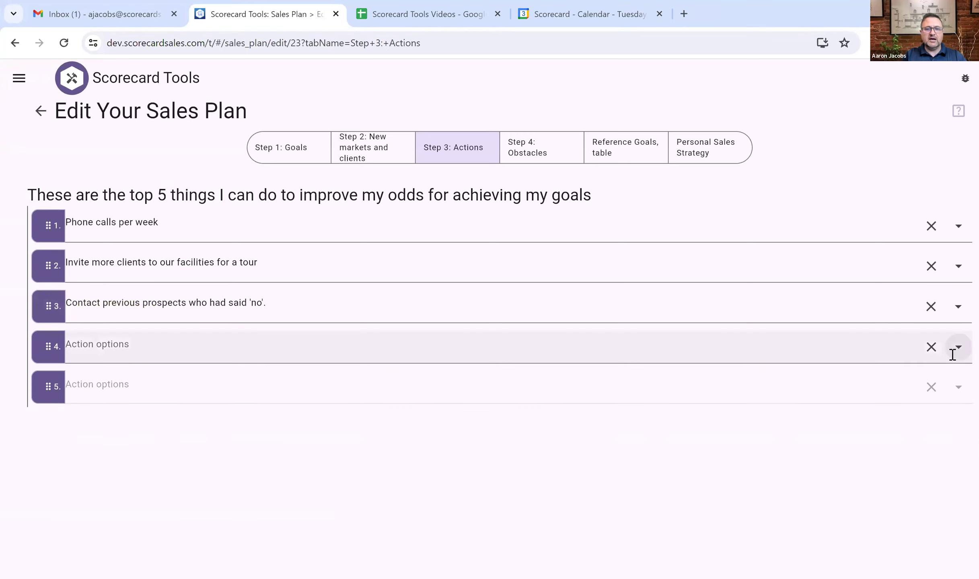
click(143, 474)
click(954, 396)
scroll(574, 429, down, 5)
click(103, 450)
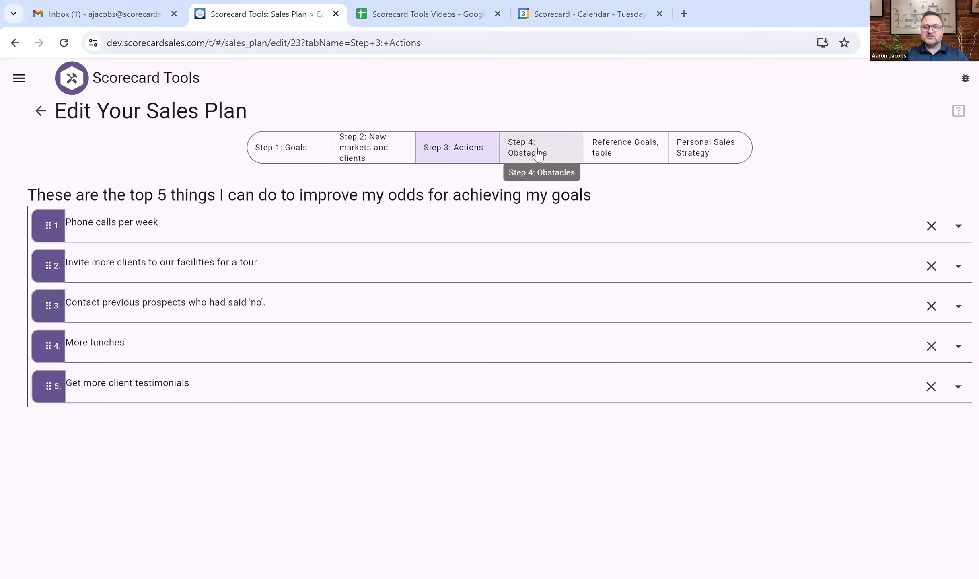
In Step 4: Obstacles, set obstacles 1–2 to needing more product training and not prospecting recently.
click(536, 153)
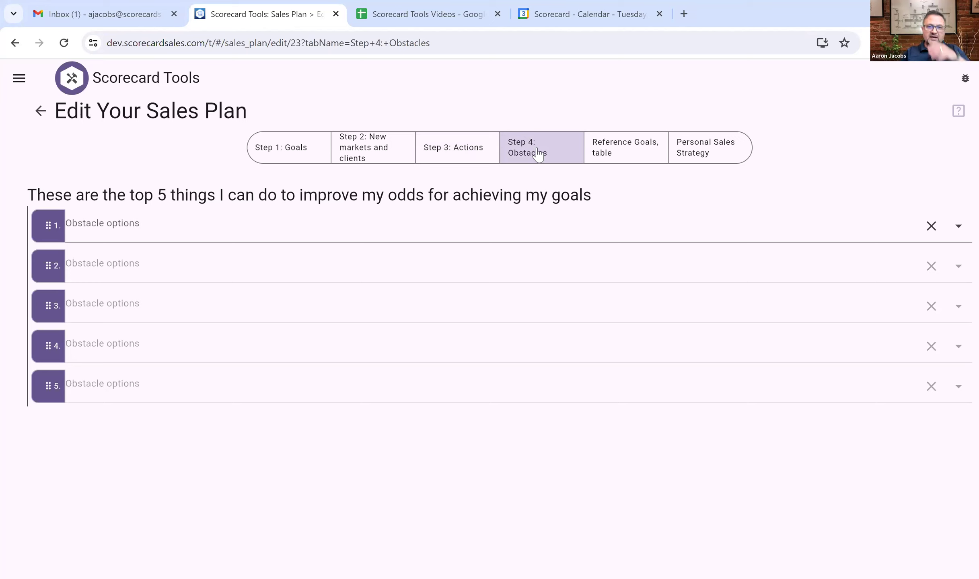
click(959, 233)
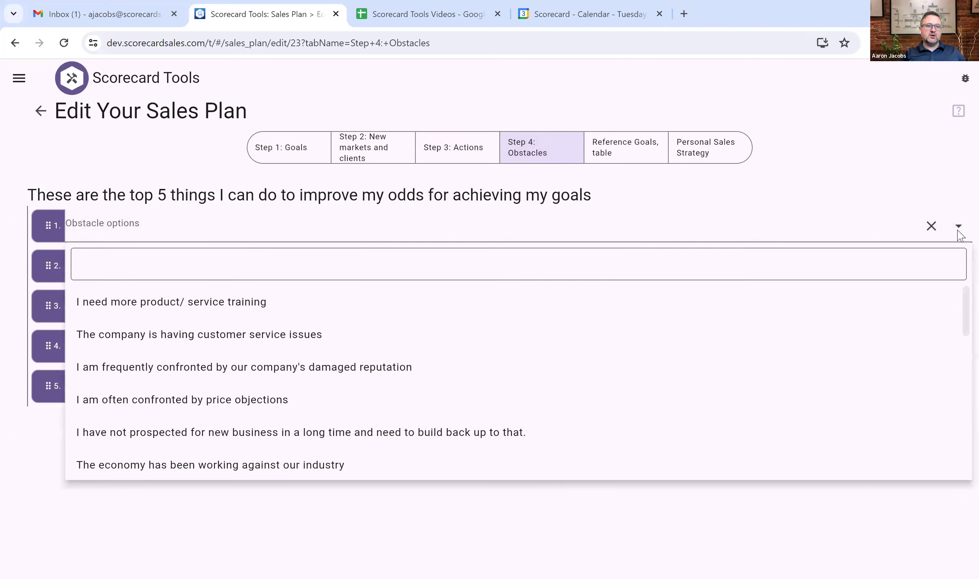
click(202, 309)
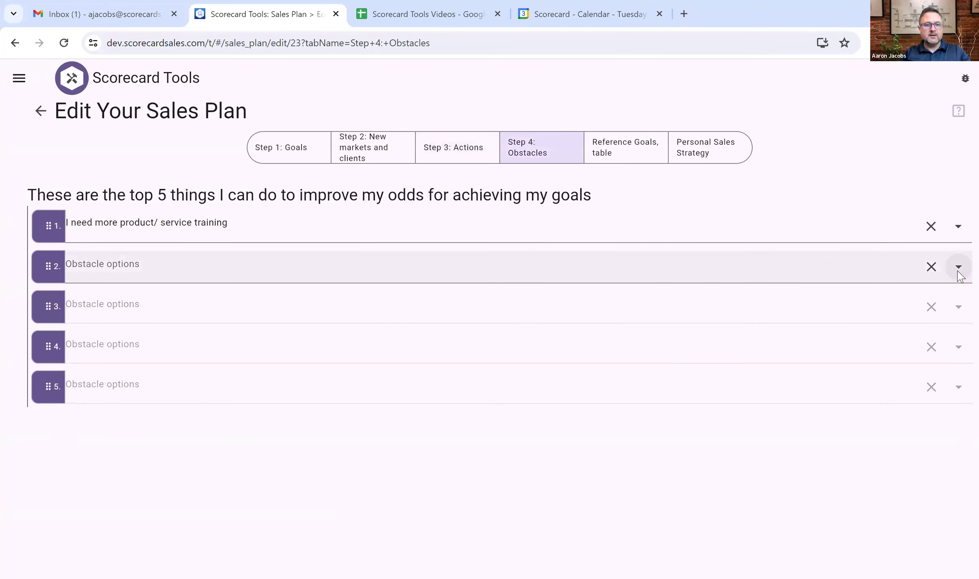
click(958, 268)
scroll(293, 475, down, 2)
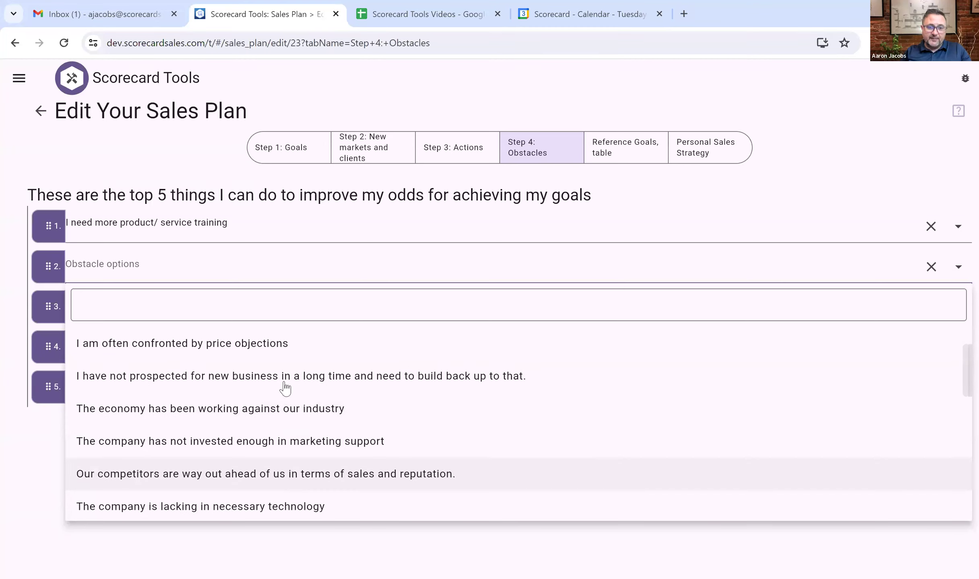
click(272, 376)
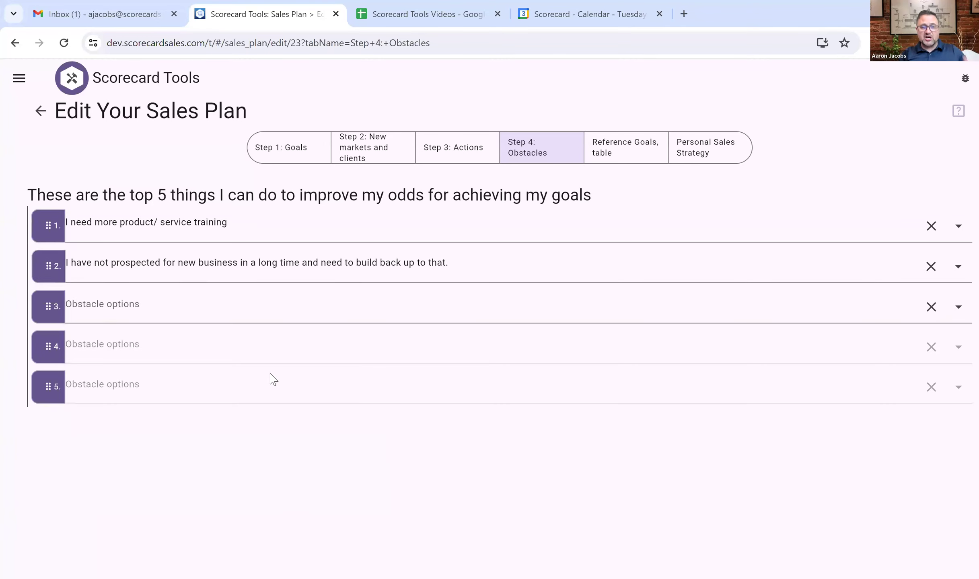
Set obstacles 3–5 to insufficient marketing support, fewer opportunities than believed, and the economy.
click(957, 309)
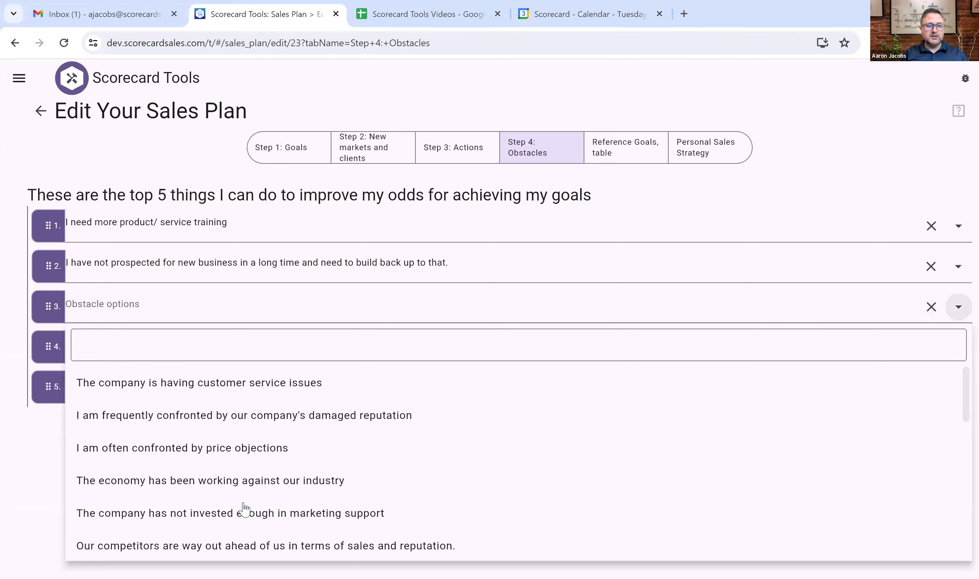
scroll(245, 509, down, 1)
scroll(245, 509, down, 1)
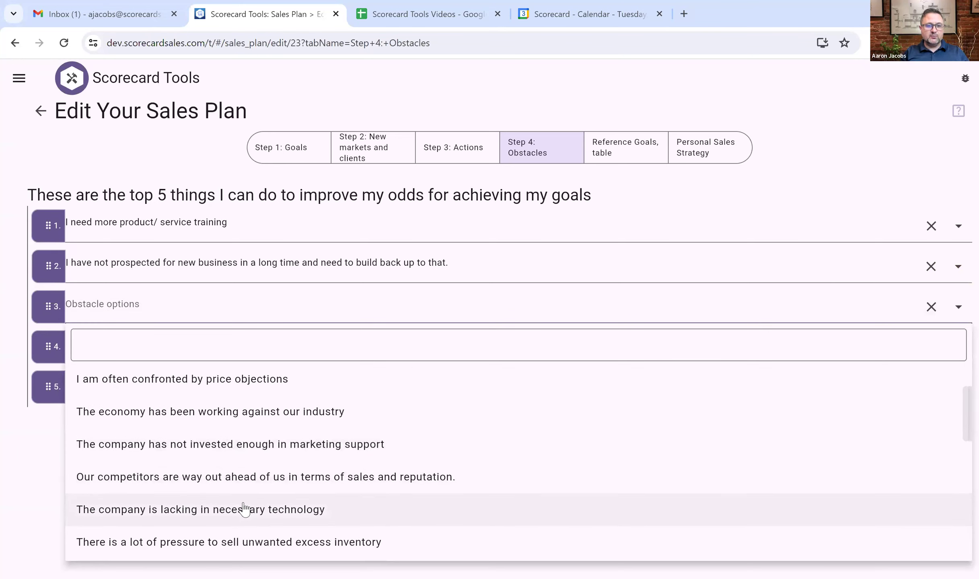
click(223, 446)
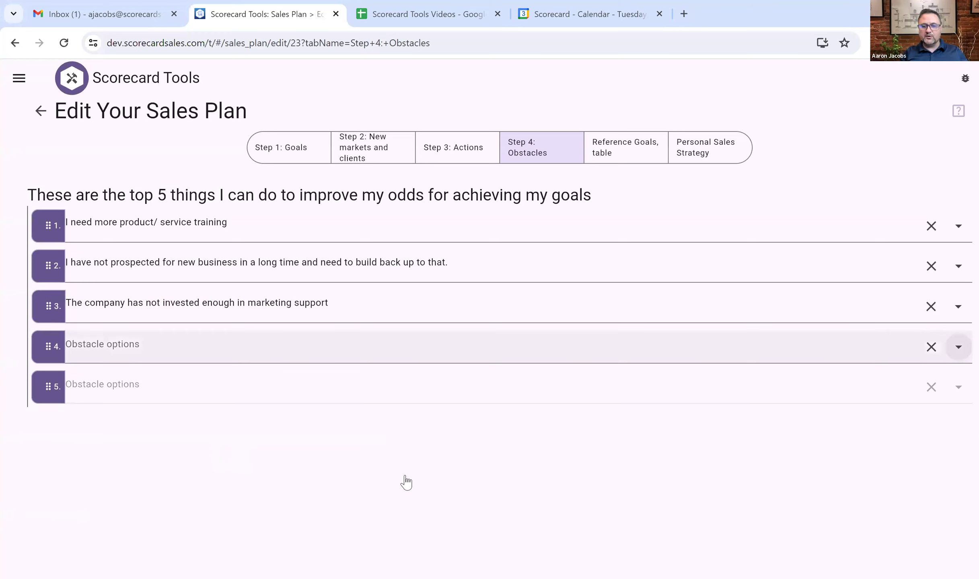
scroll(405, 481, down, 5)
click(197, 501)
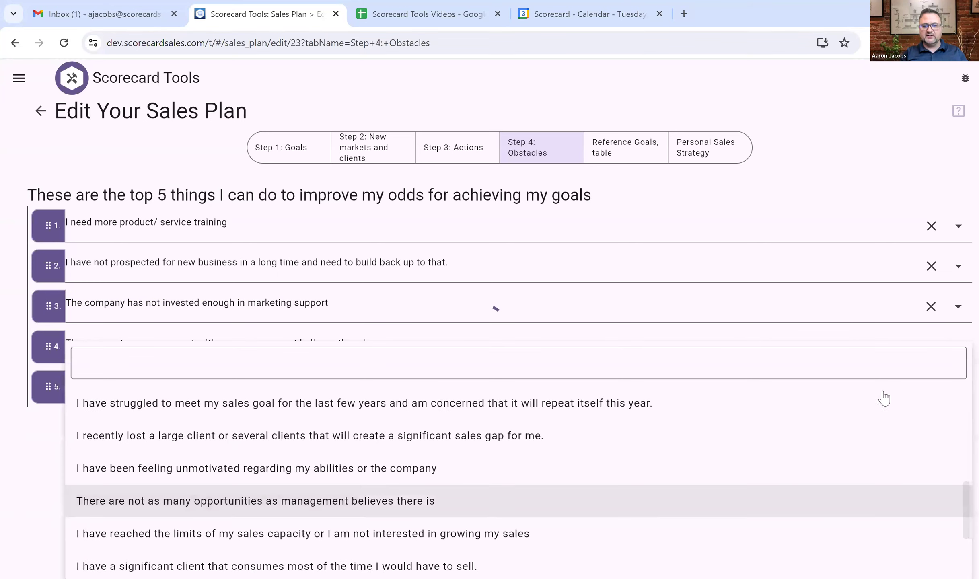
click(959, 387)
scroll(229, 471, down, 1)
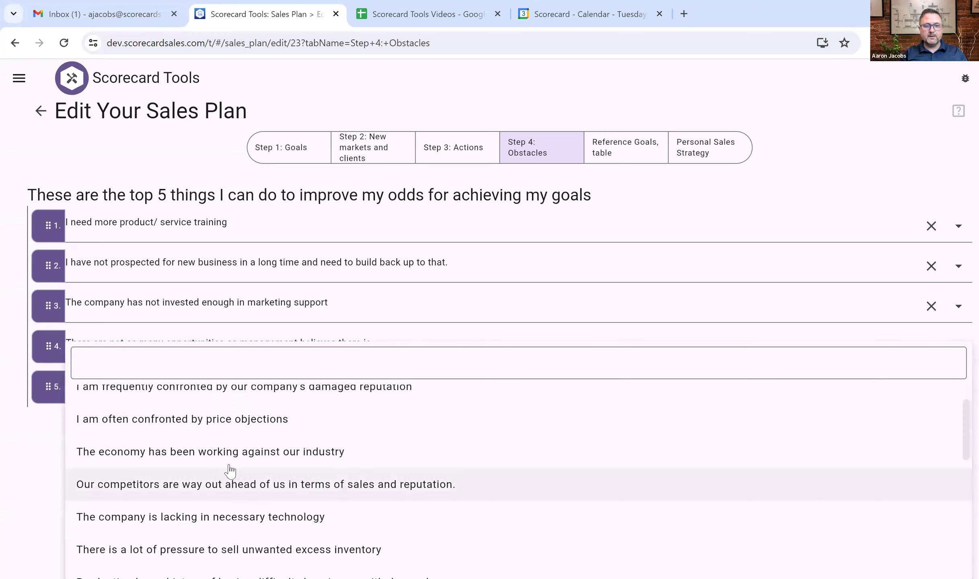
scroll(229, 470, down, 1)
click(200, 434)
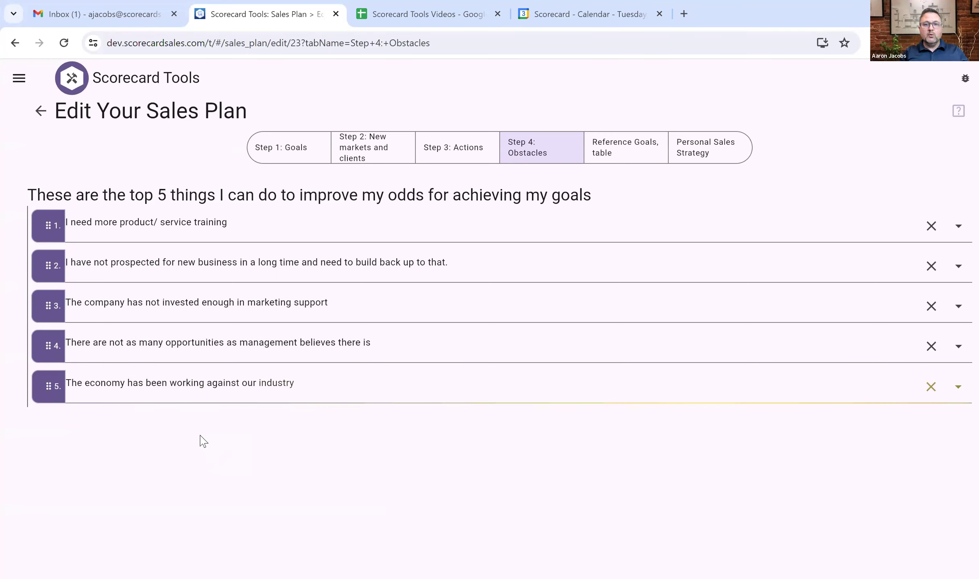
click(621, 158)
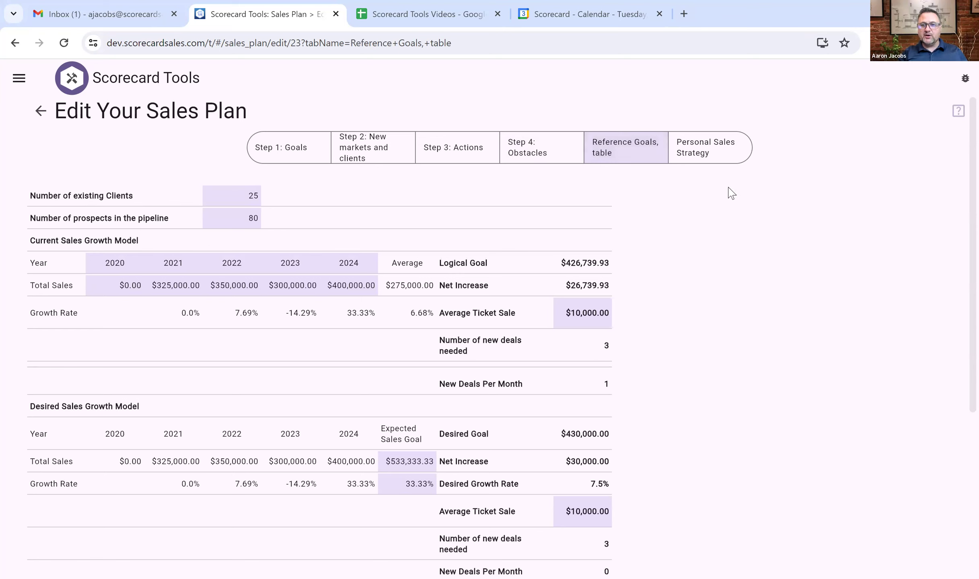
Show the compiled My Personal Sales Strategy Plan with its $430,000.00 sales goal.
click(711, 150)
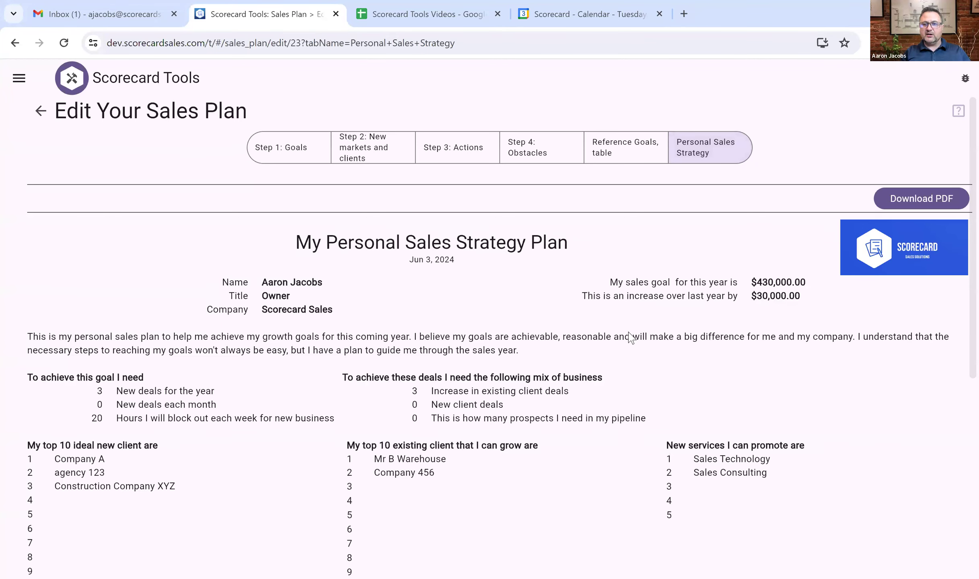
scroll(630, 338, down, 2)
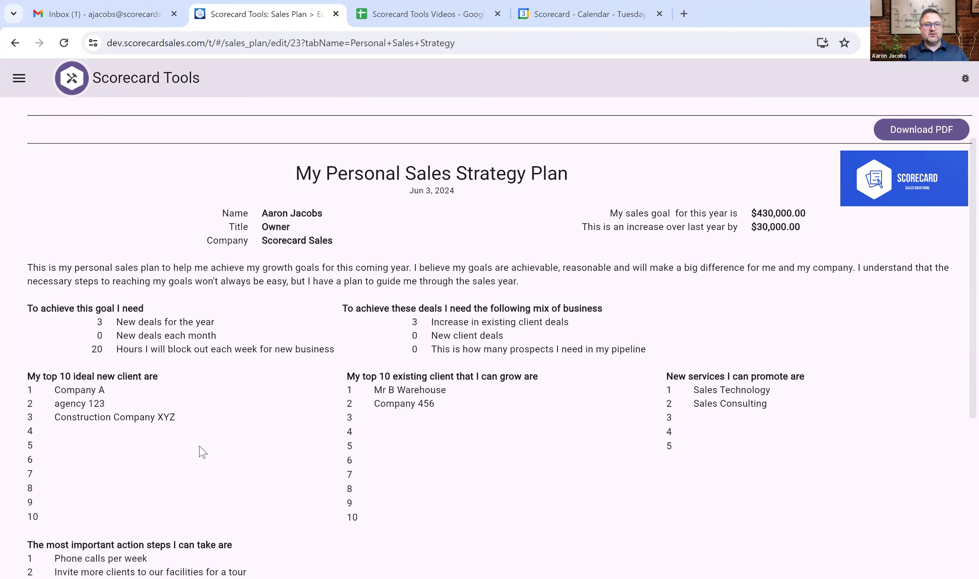
scroll(198, 450, down, 3)
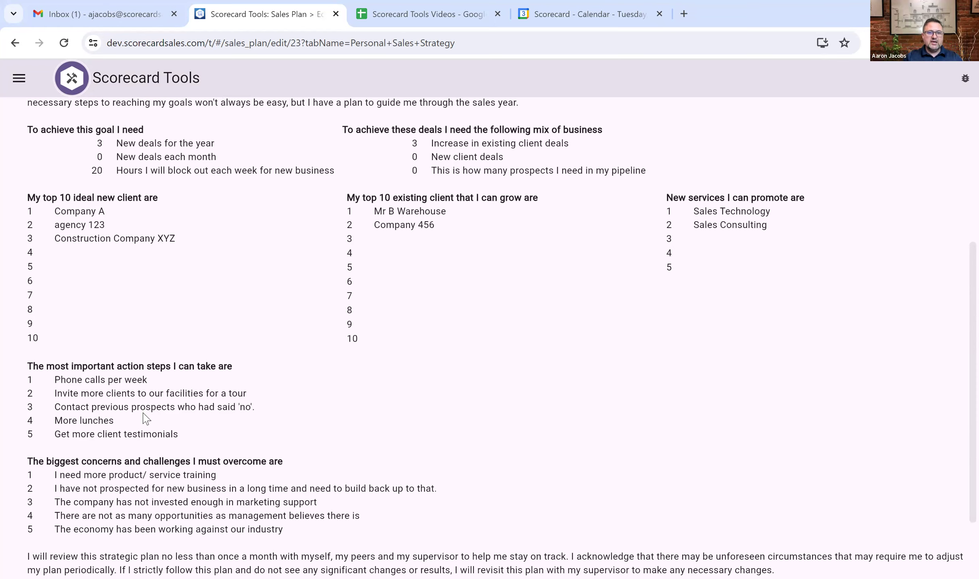
scroll(158, 507, down, 2)
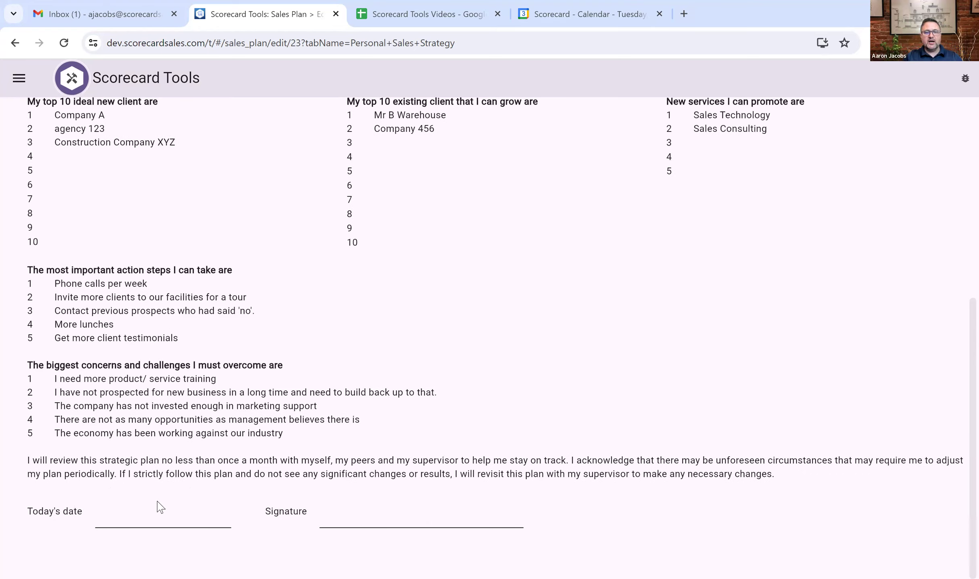
scroll(161, 507, up, 7)
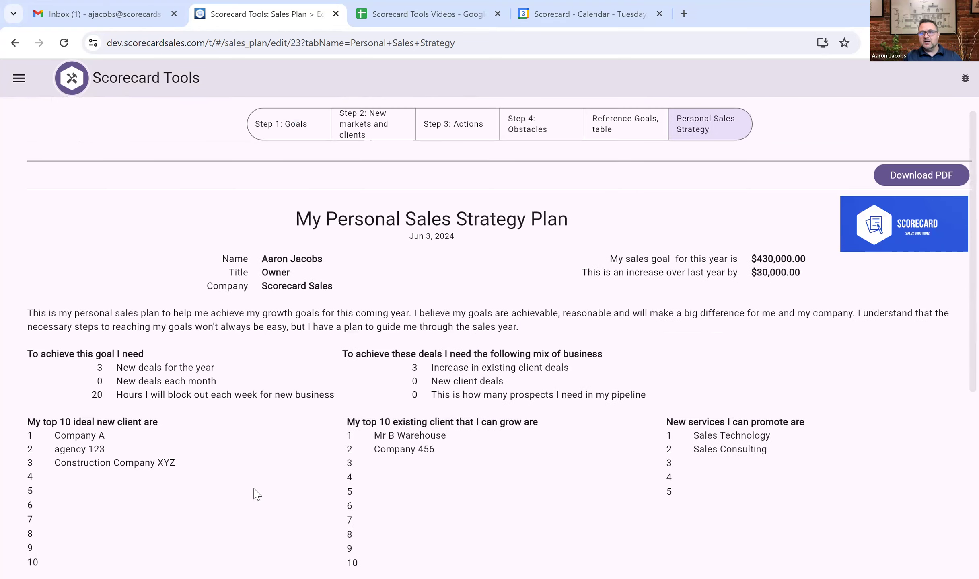
Download the sales strategy plan as a PDF and open it from Chrome's downloads.
click(908, 195)
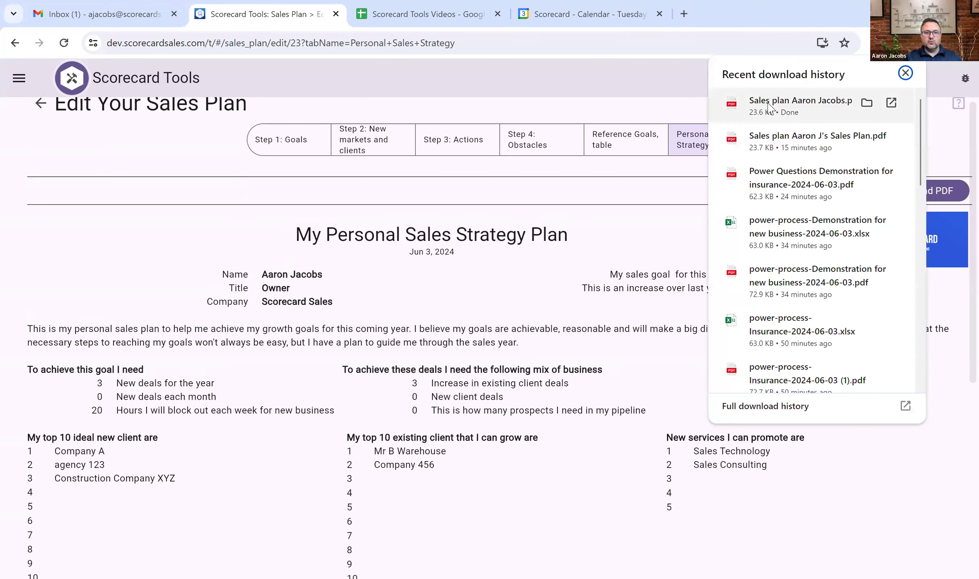
click(768, 105)
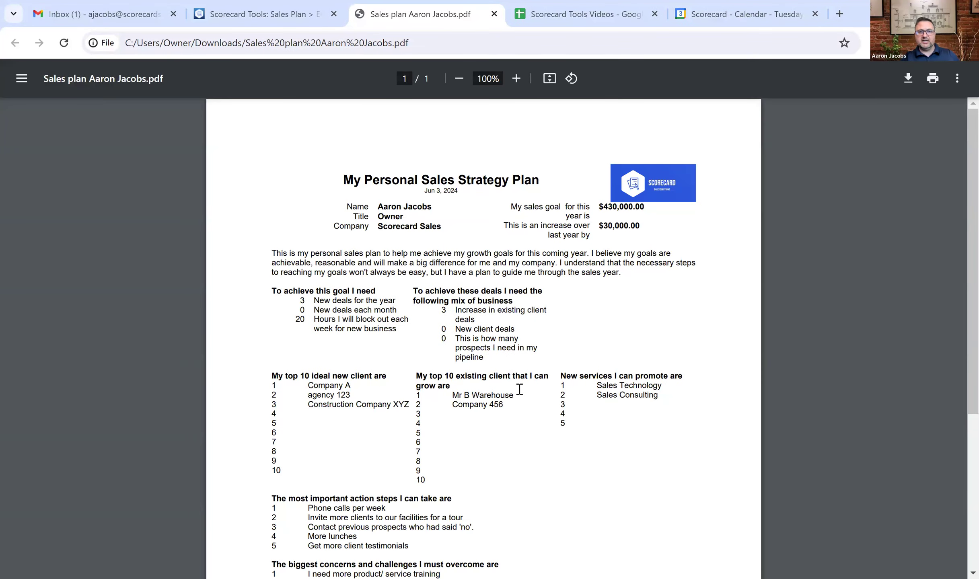